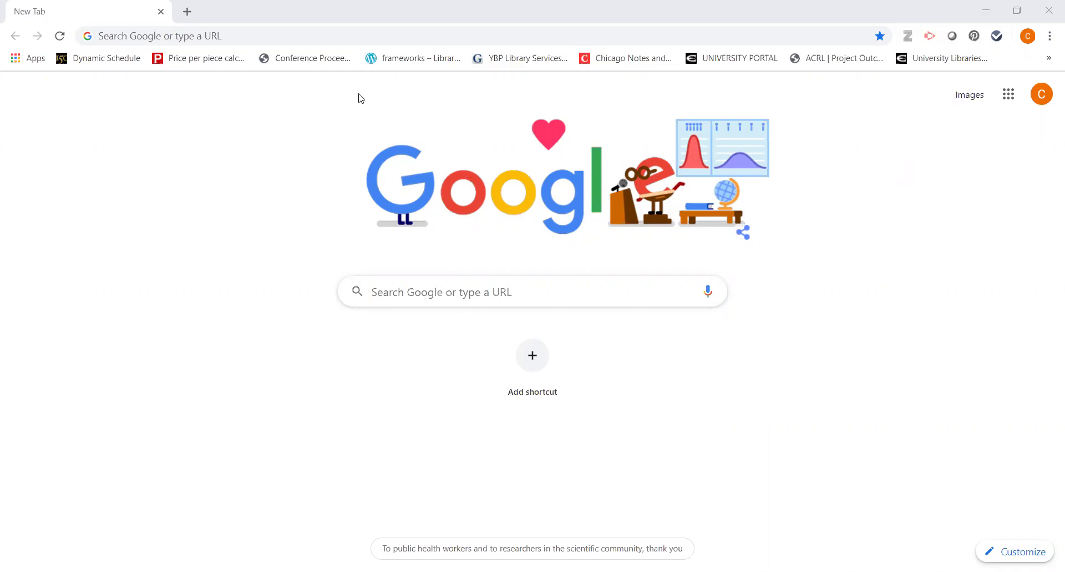
Step: Go to the Emporia State University Libraries & Archives site via emporia.edu/libr
left_click(331, 36)
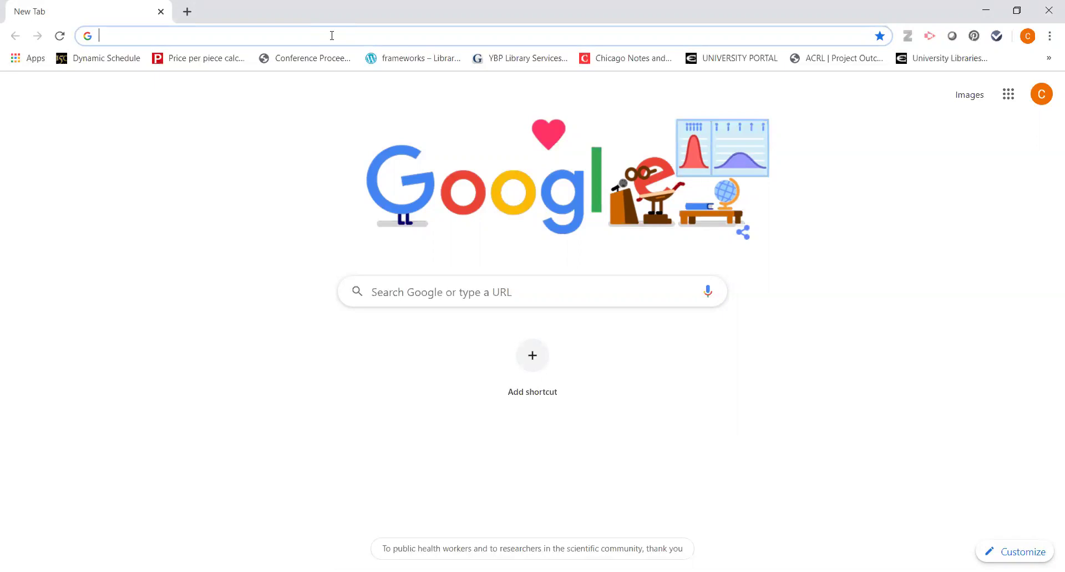
type("emporia.edu")
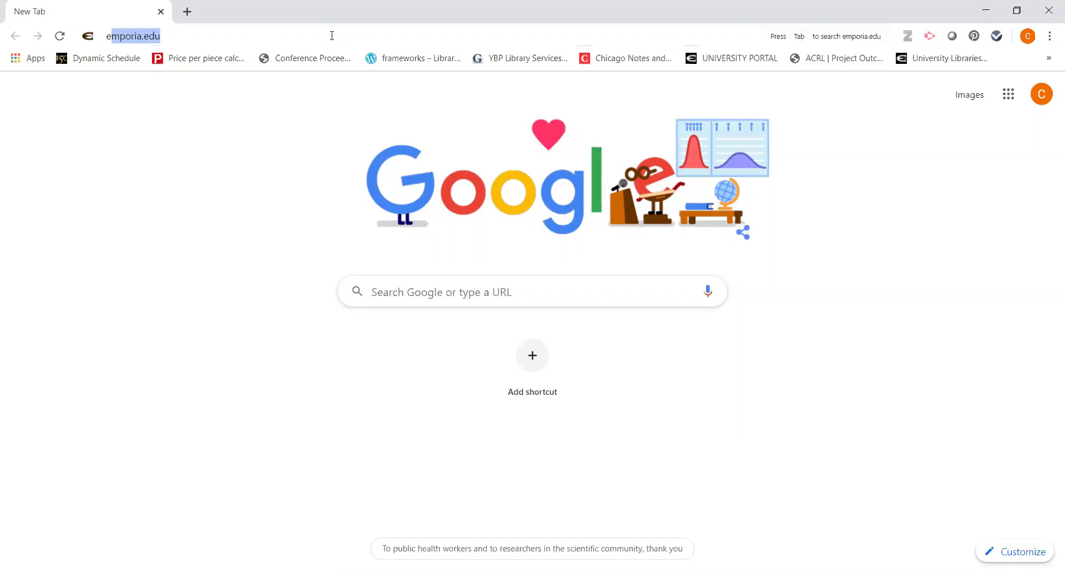
type("/libr")
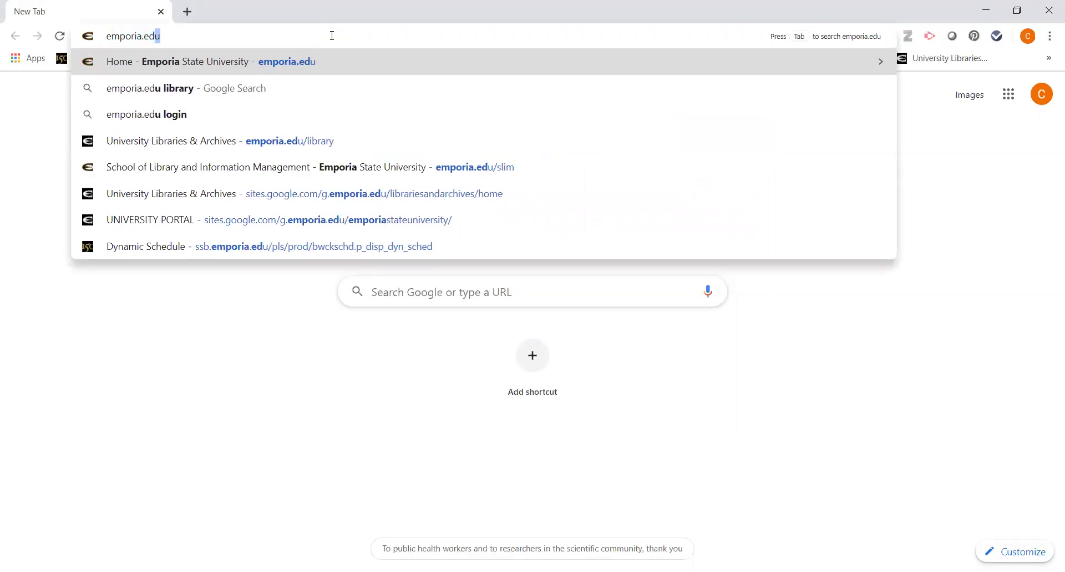
key("BackSpace")
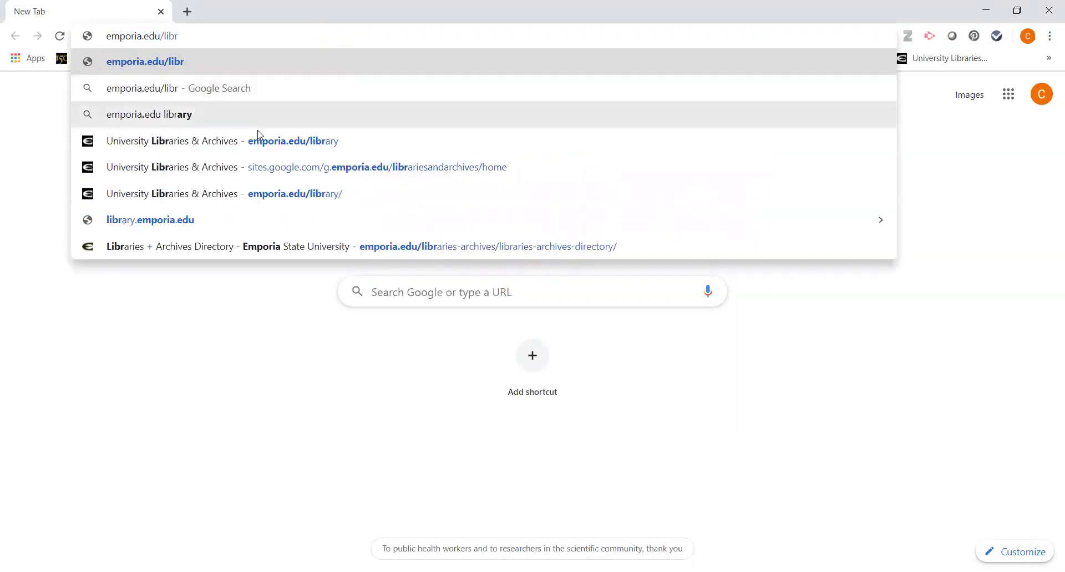
left_click(254, 140)
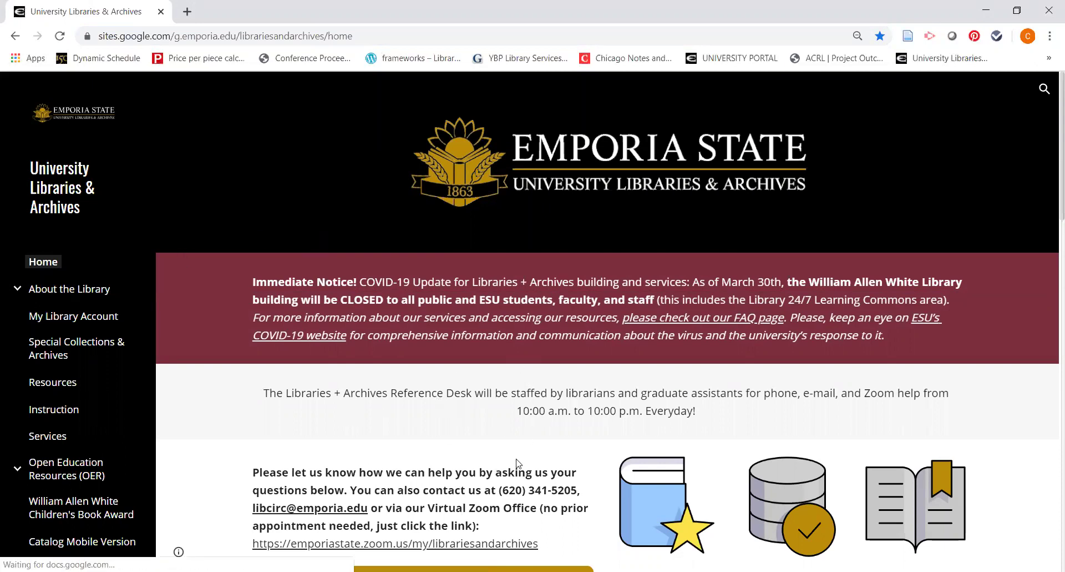
Step: Open the library's A-Z Databases list in a new tab
scroll(530, 460, "down", 2)
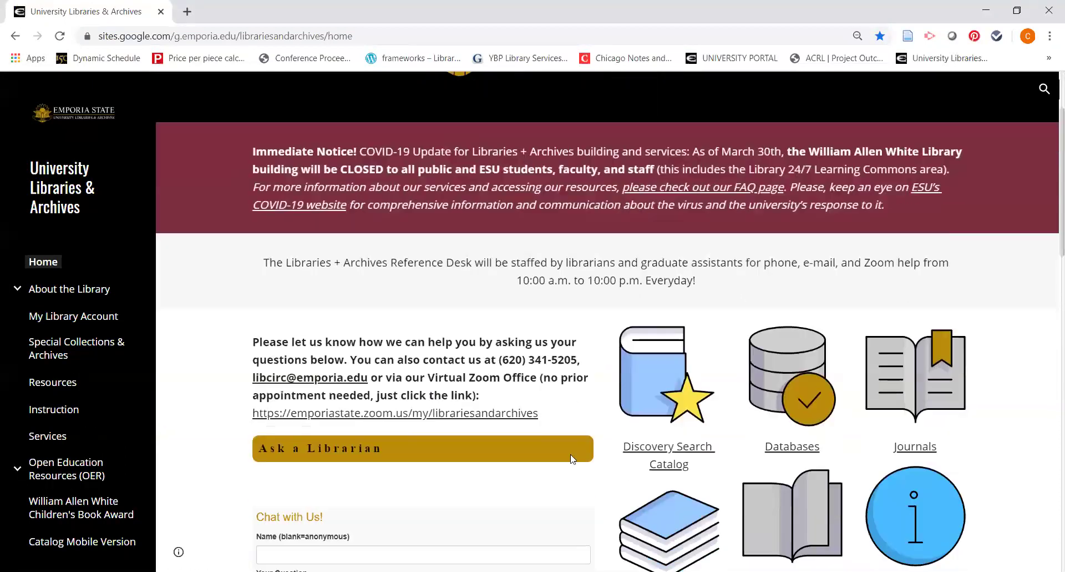
scroll(602, 453, "down", 2)
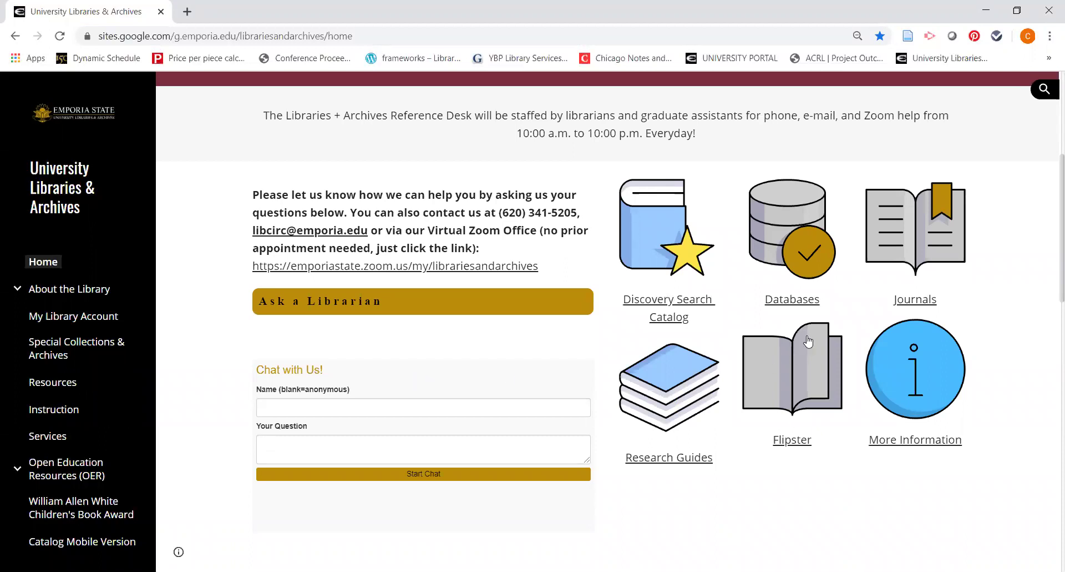
left_click(793, 300)
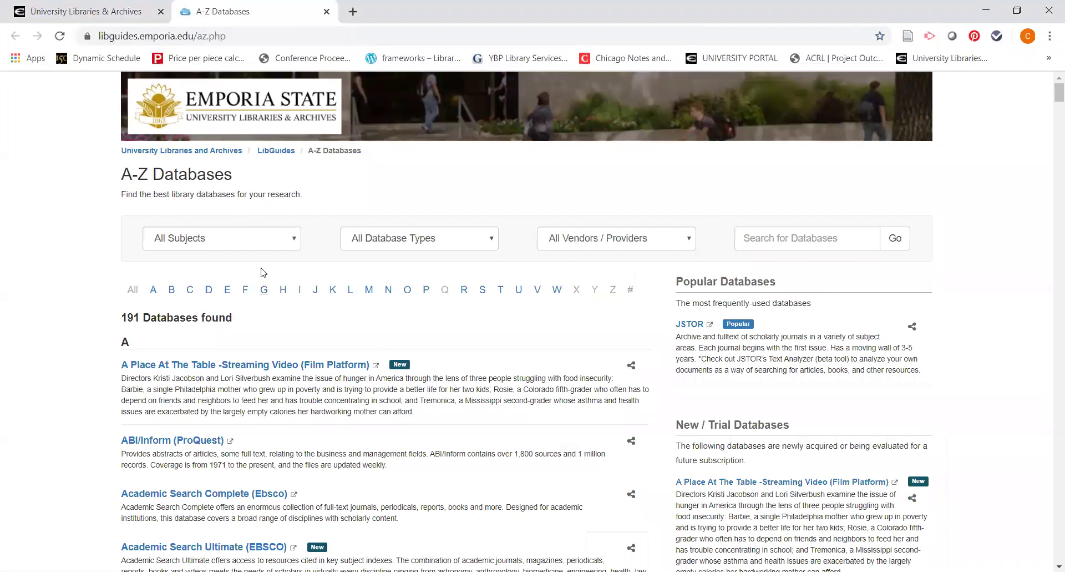
Step: Filter the A-Z Databases list to Psychology (11) and scroll down to PsycINFO (Ebsco)
left_click(294, 241)
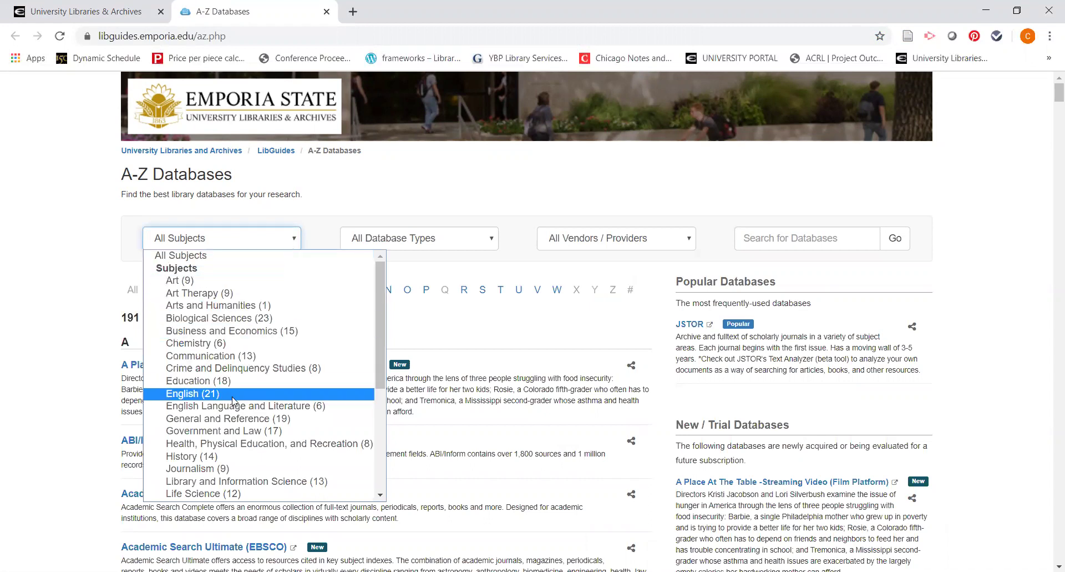
scroll(233, 400, "down", 5)
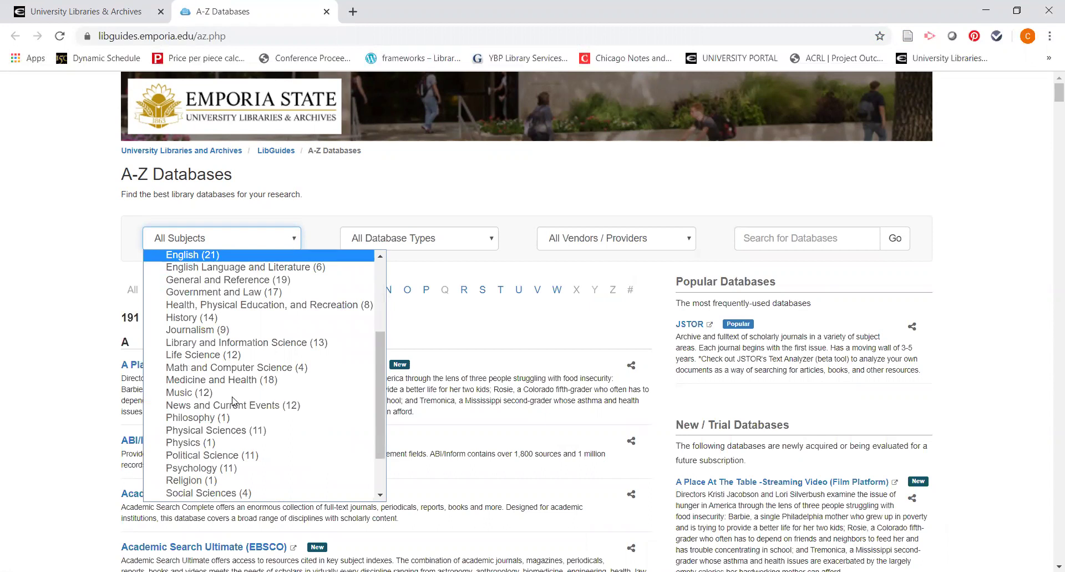
scroll(233, 401, "down", 2)
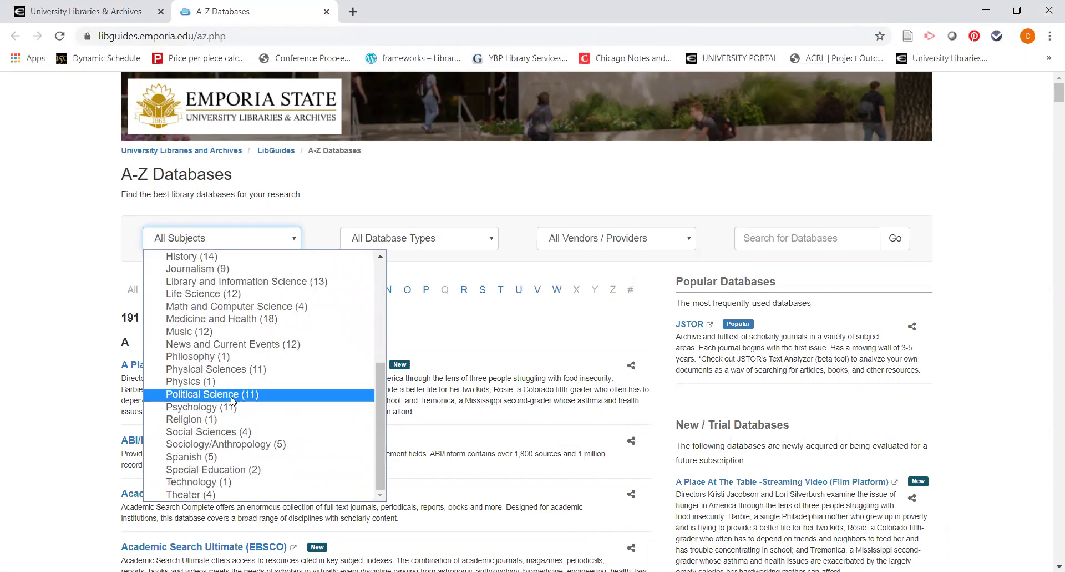
left_click(231, 408)
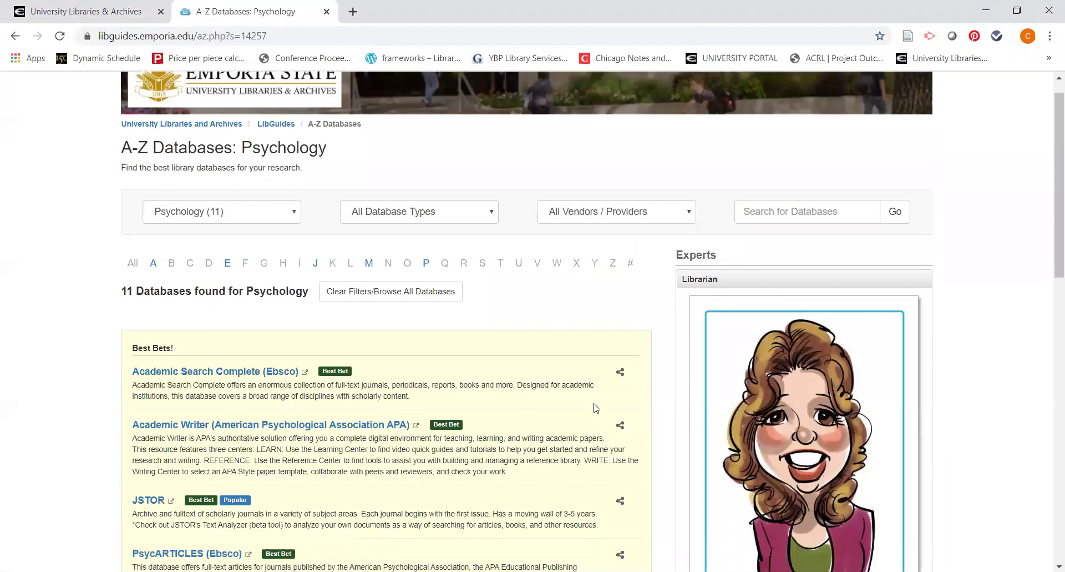
scroll(595, 408, "down", 3)
scroll(595, 408, "down", 3)
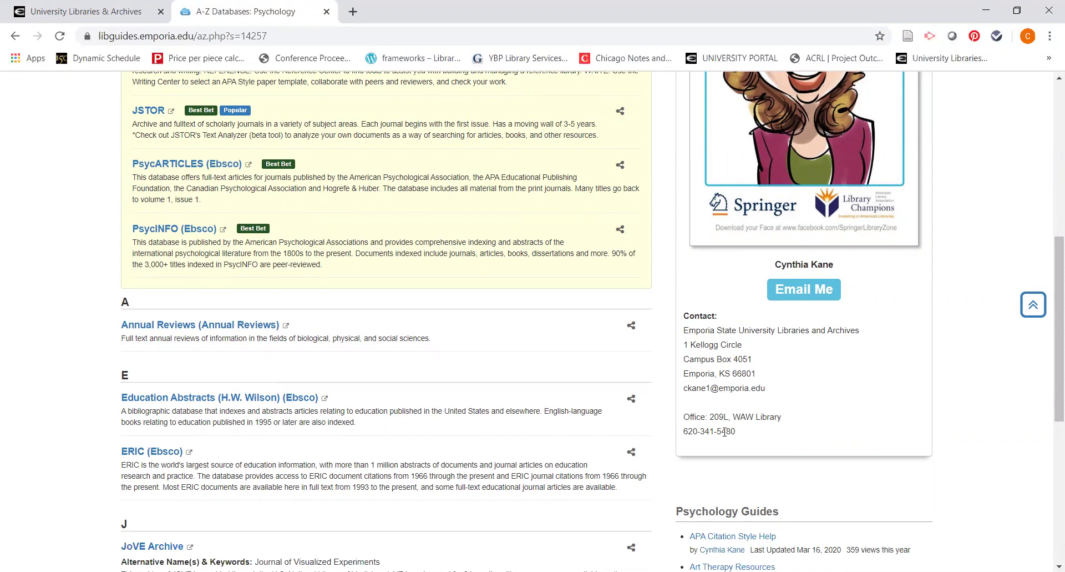
Step: Highlight the librarian's contact e-mail address, then deselect it
left_click(686, 389)
left_click_drag(686, 389, 785, 395)
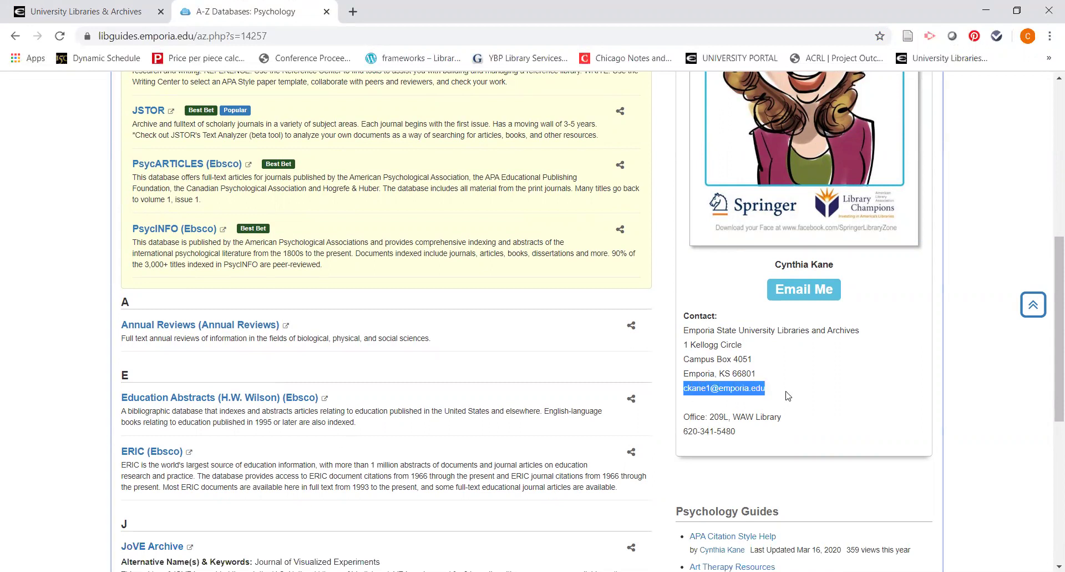
left_click(786, 392)
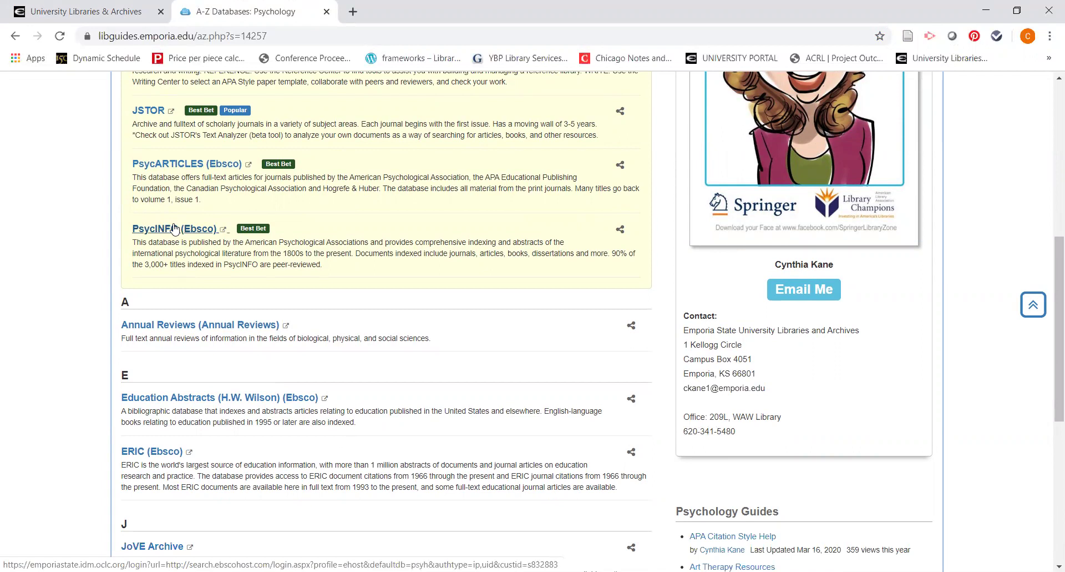
Step: Open PsycINFO (Ebsco) and submit the ESU username and password at the login page
left_click(174, 233)
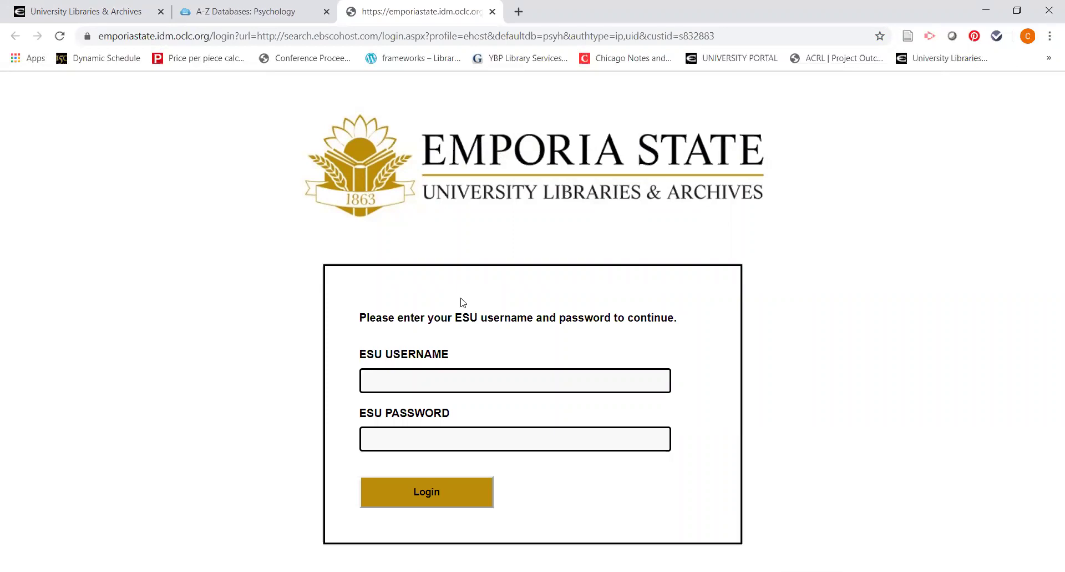
left_click(470, 381)
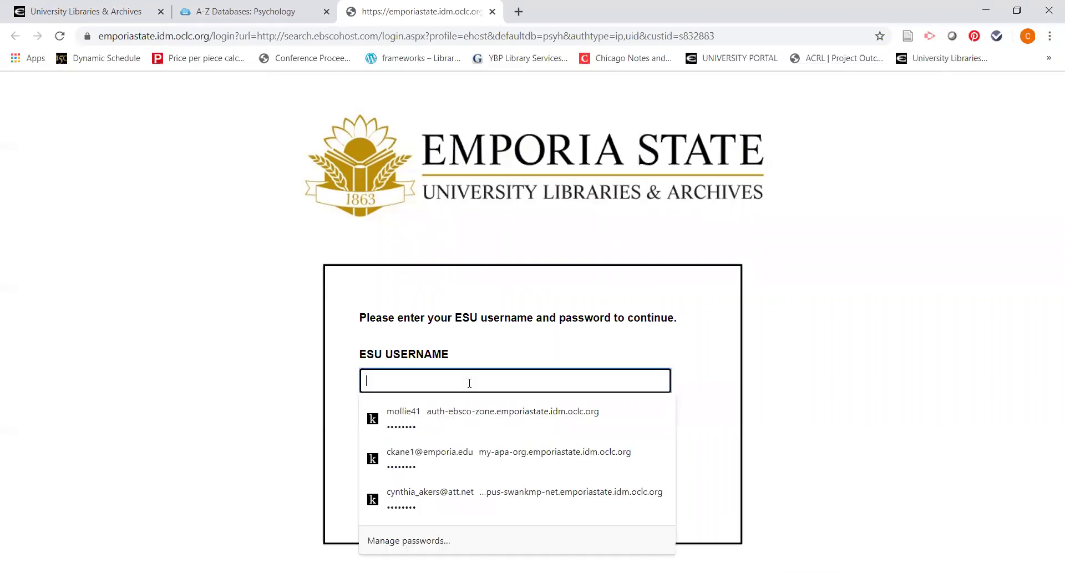
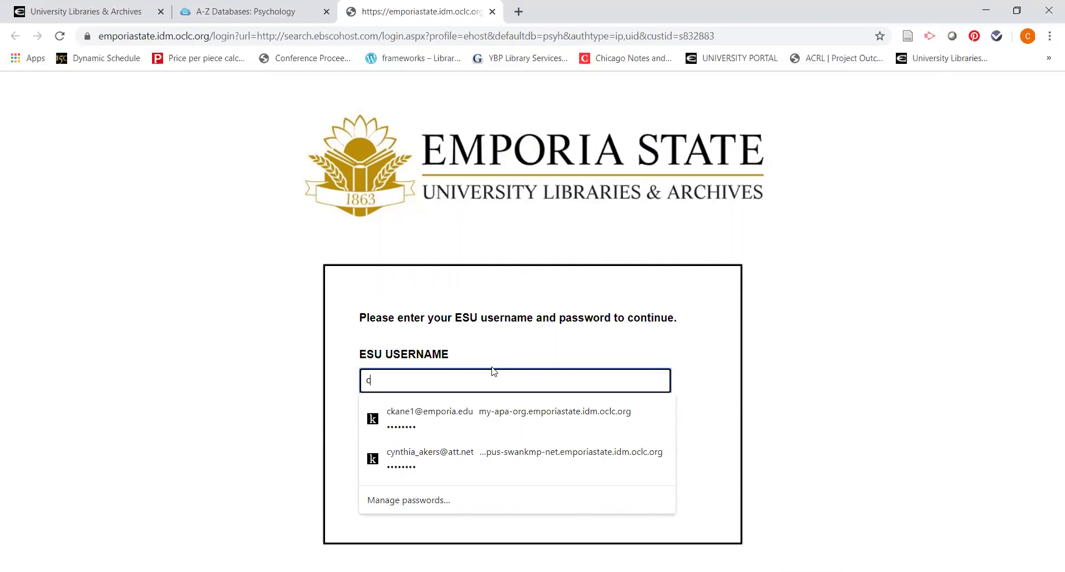
key("Tab")
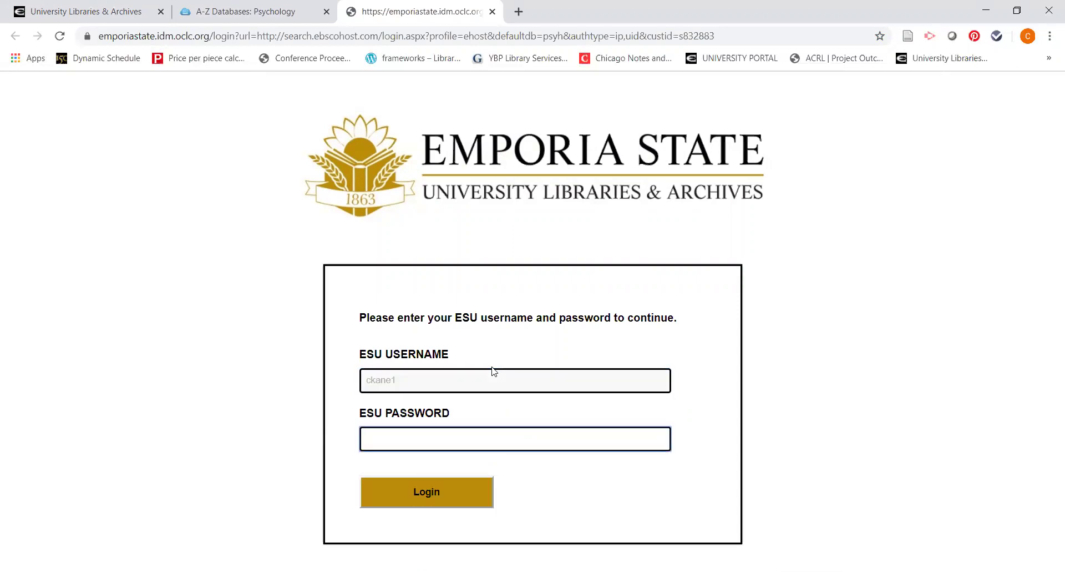
type("*****************")
key("Return")
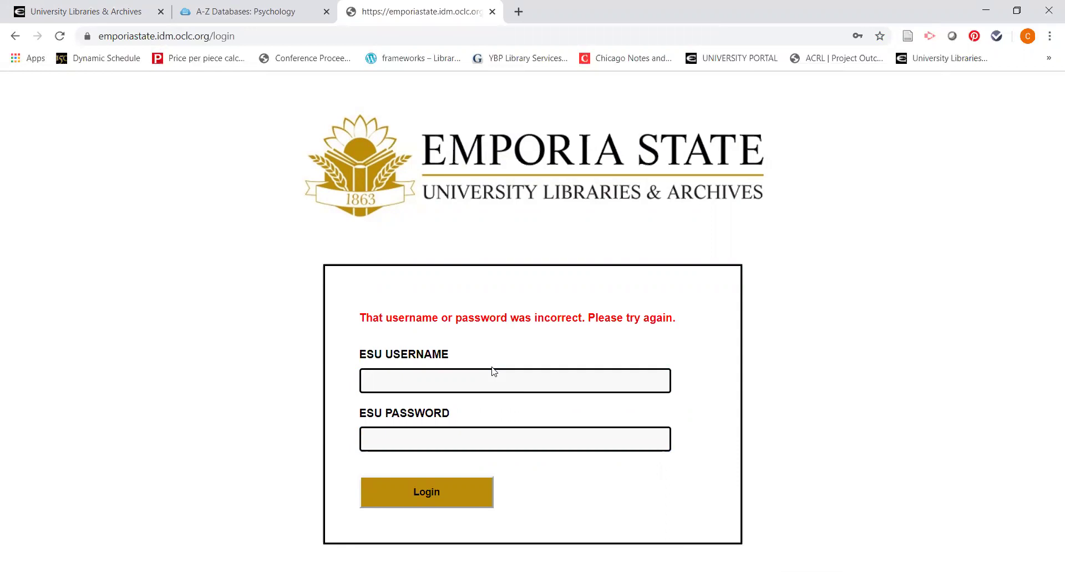
Step: Re-enter the ESU username and password after the rejected login and submit again
left_click(497, 374)
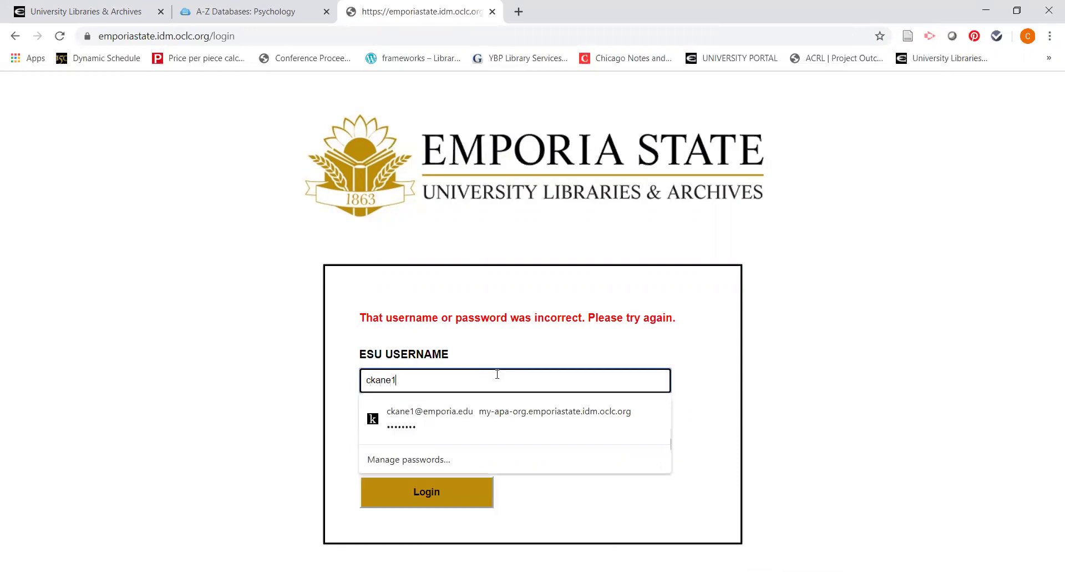
key("Tab")
type("••••••••••••••••••")
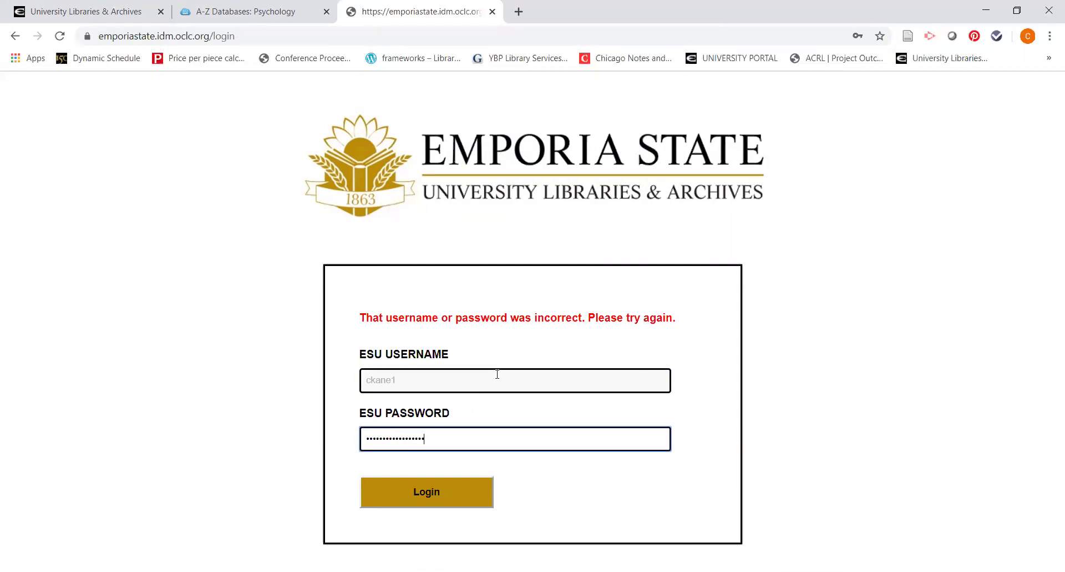
type("•")
key("Return")
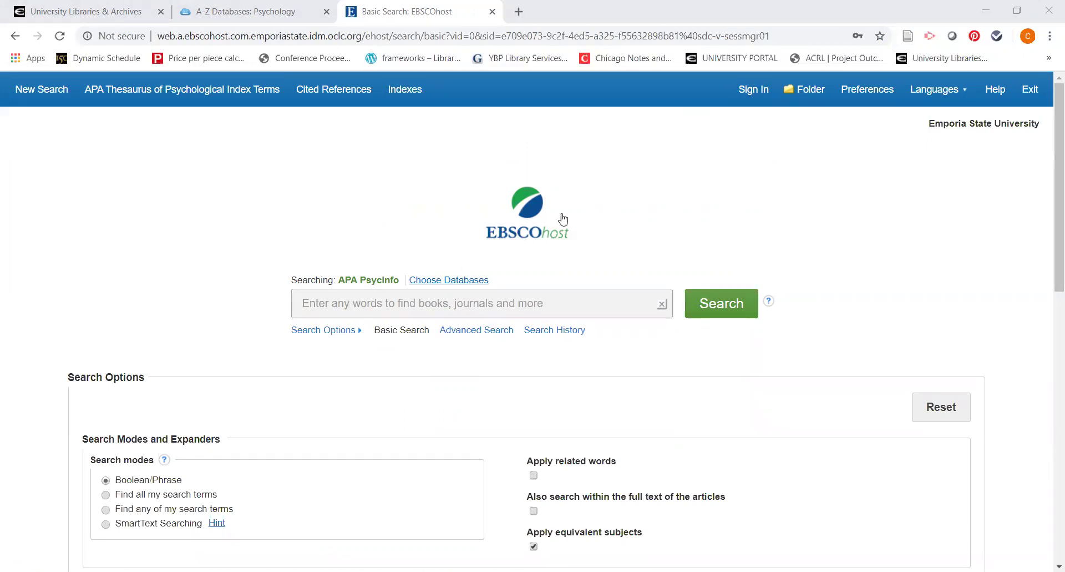
Step: Sign in to My EBSCOhost with the university Google account and switch to Advanced Search
left_click(749, 94)
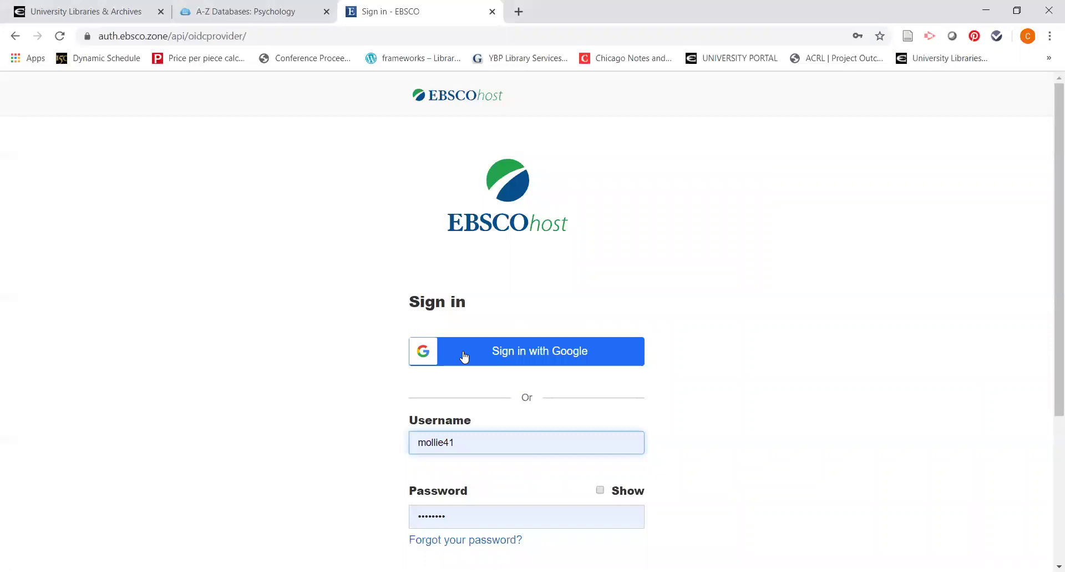
left_click(503, 353)
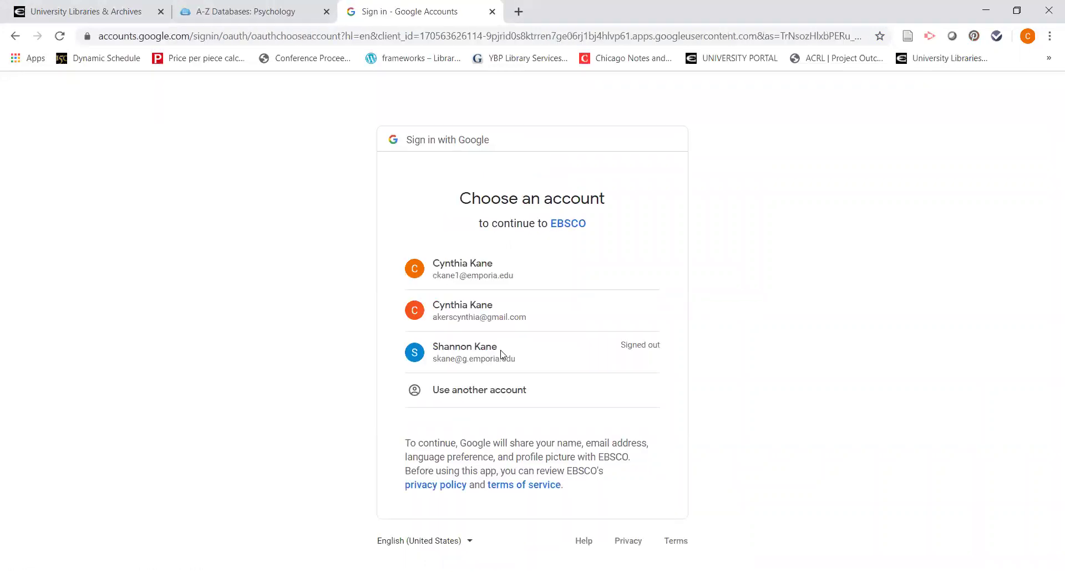
left_click(480, 278)
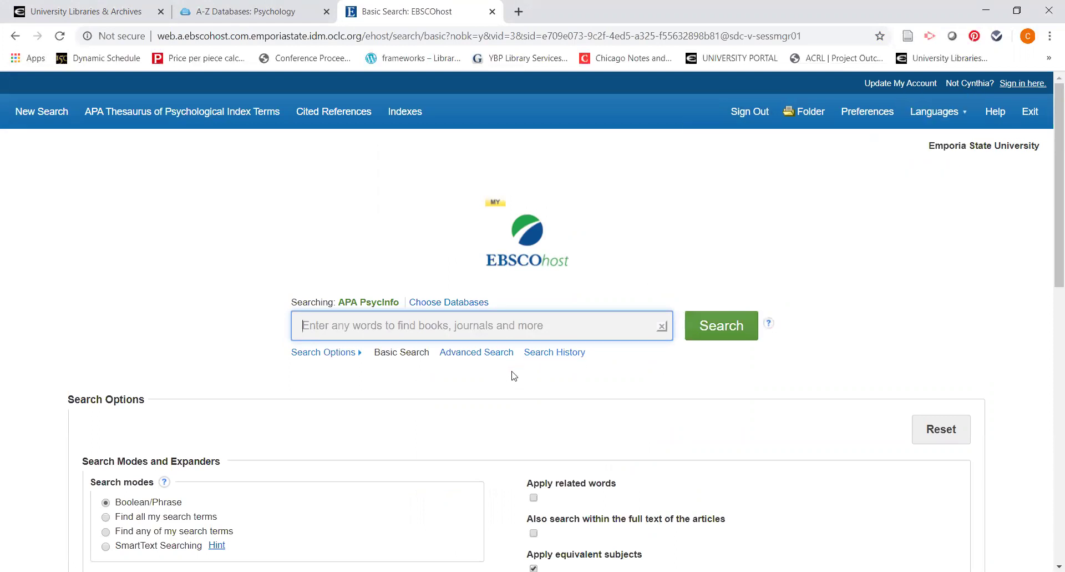
left_click(483, 352)
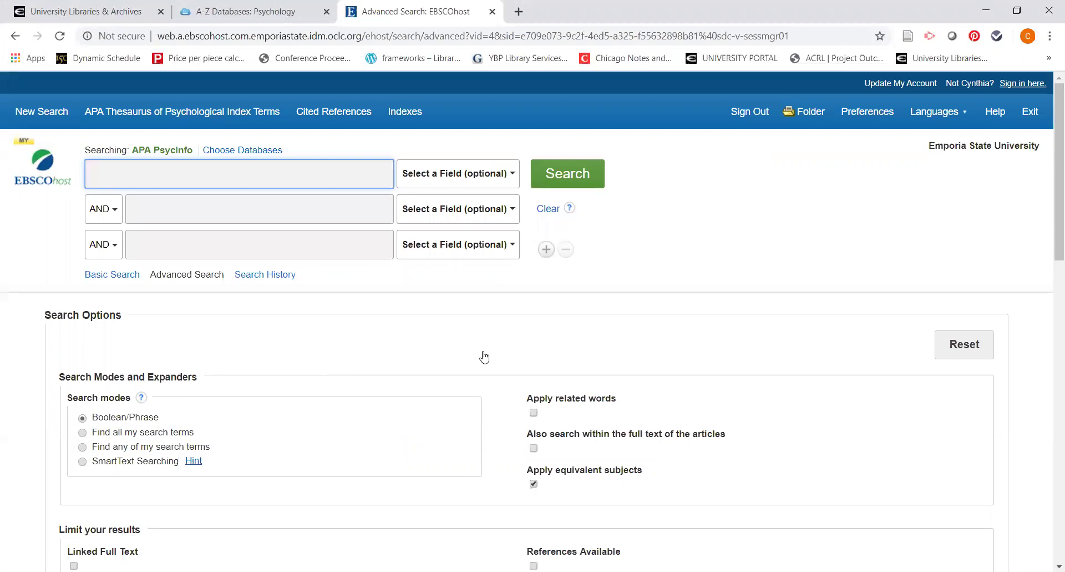
Step: Set the field of the first, second and third search rows to AB Abstract
left_click(509, 173)
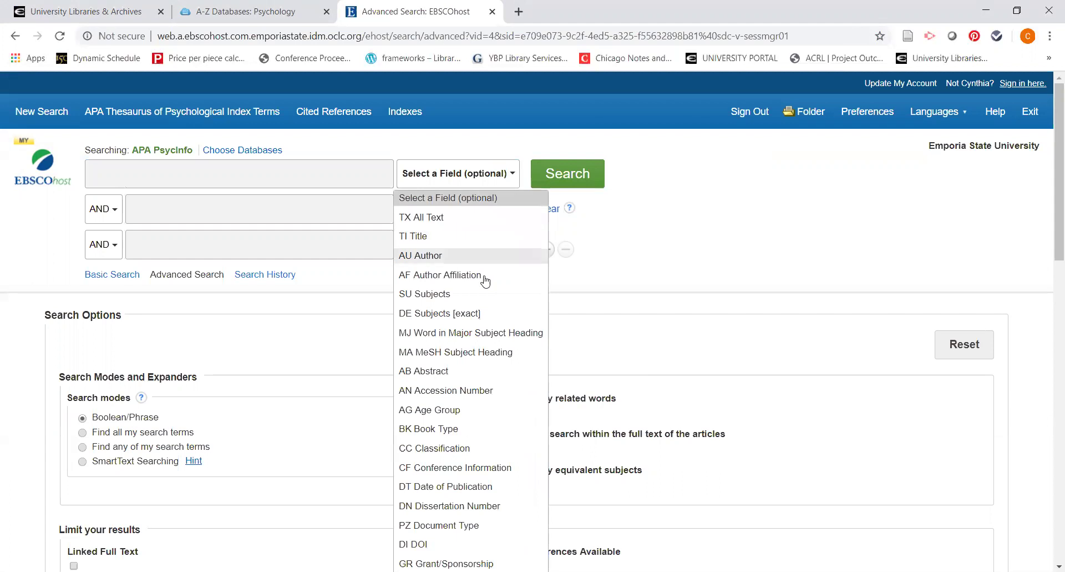
left_click(465, 373)
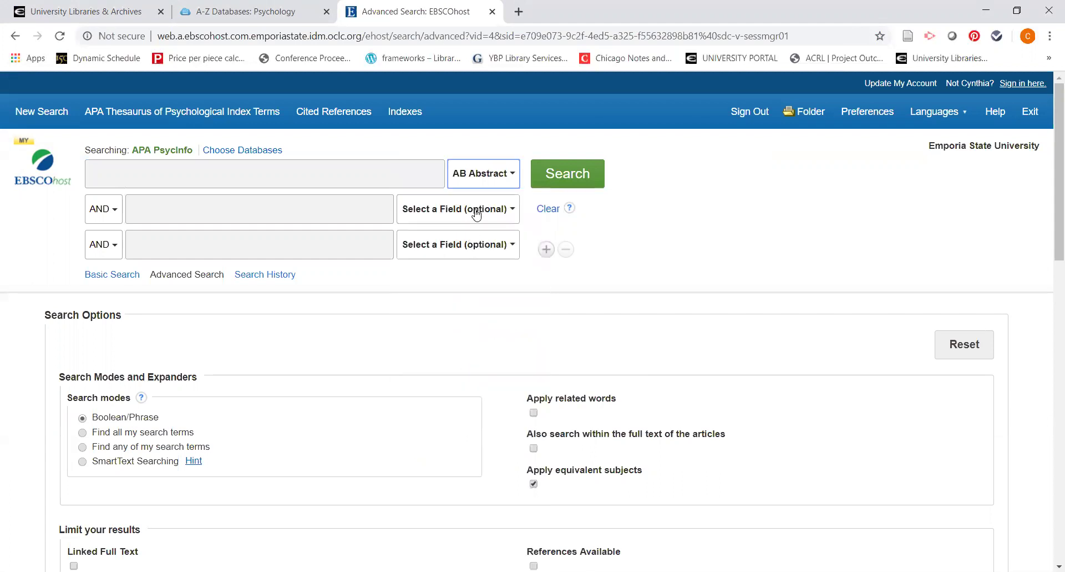
left_click(476, 210)
left_click(450, 408)
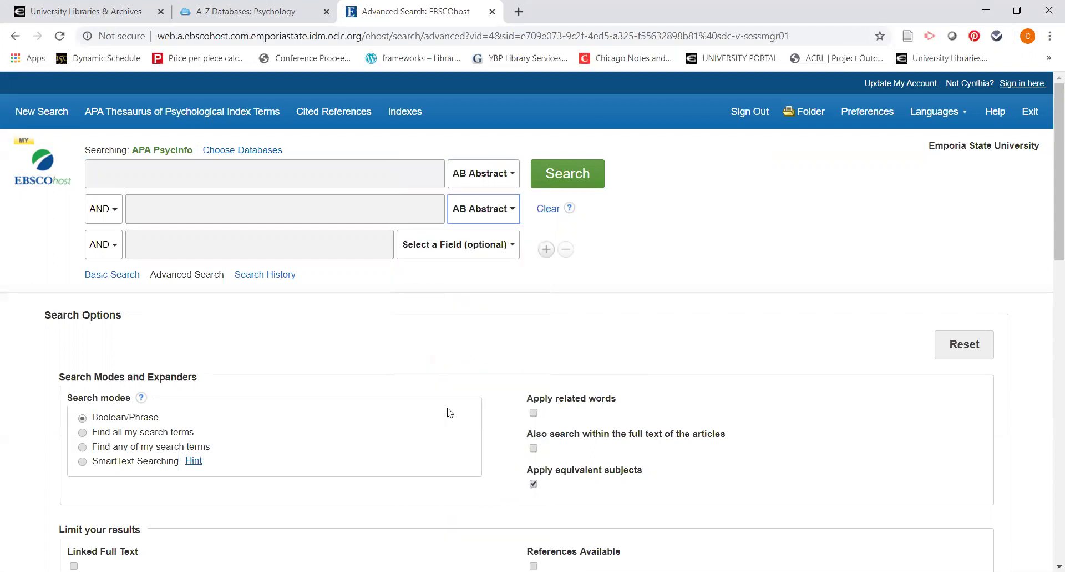
left_click(466, 253)
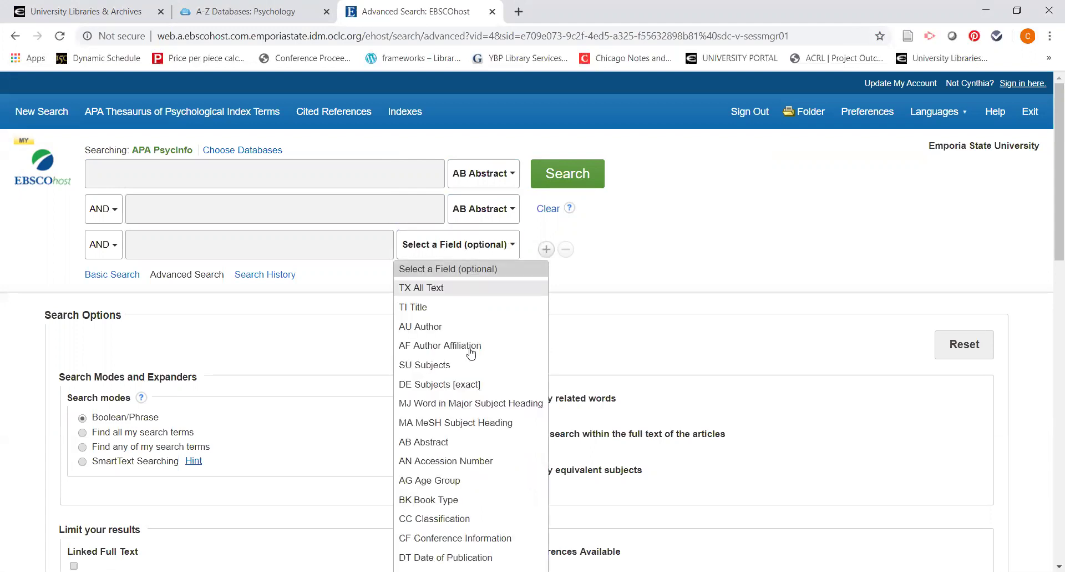
left_click(435, 442)
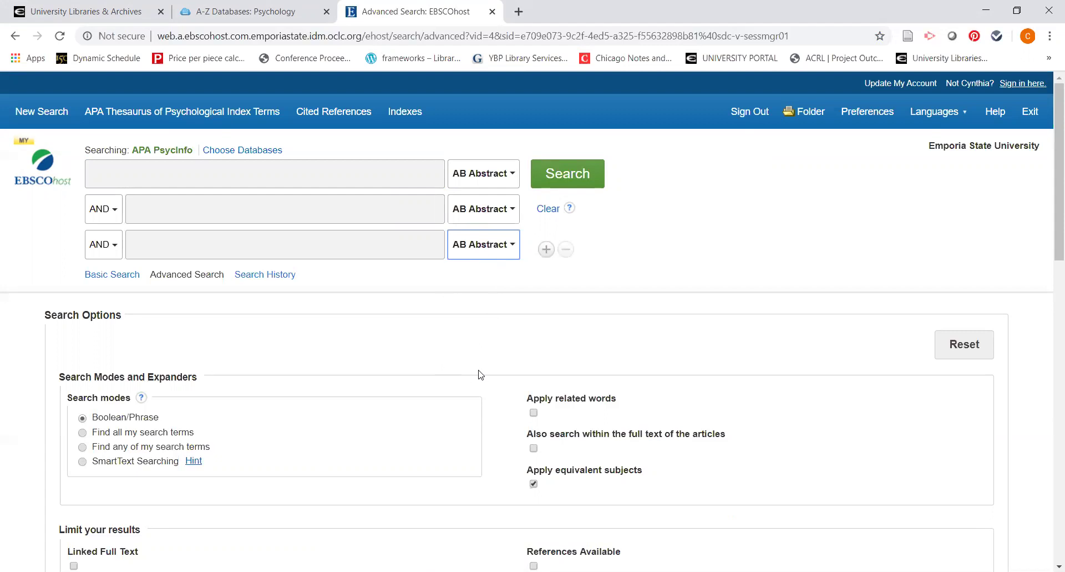
Step: Limit the Publication Type to Peer Reviewed Journal
scroll(481, 375, "down", 1)
scroll(481, 374, "down", 1)
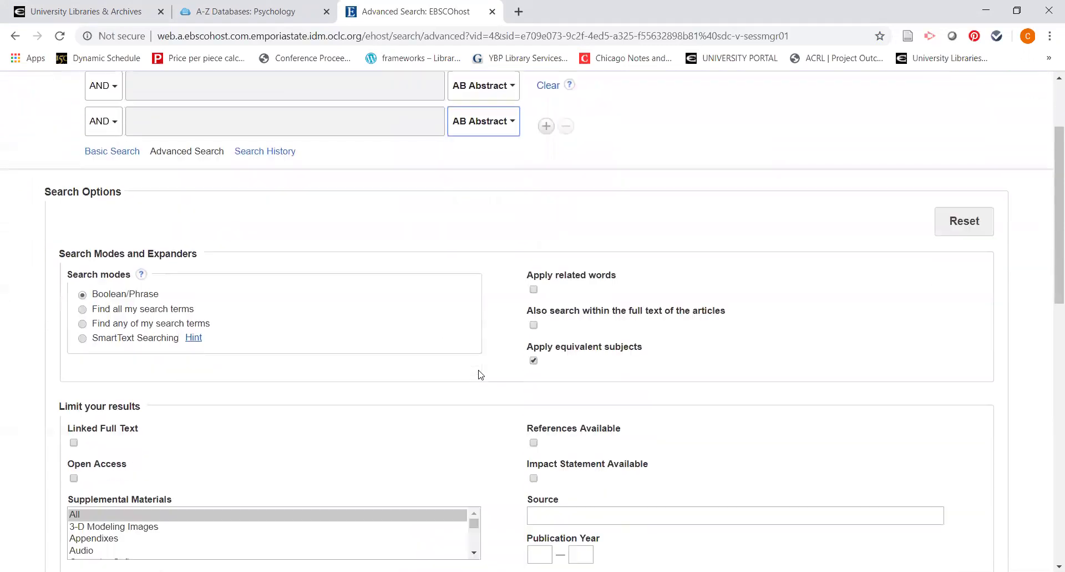
scroll(481, 374, "down", 2)
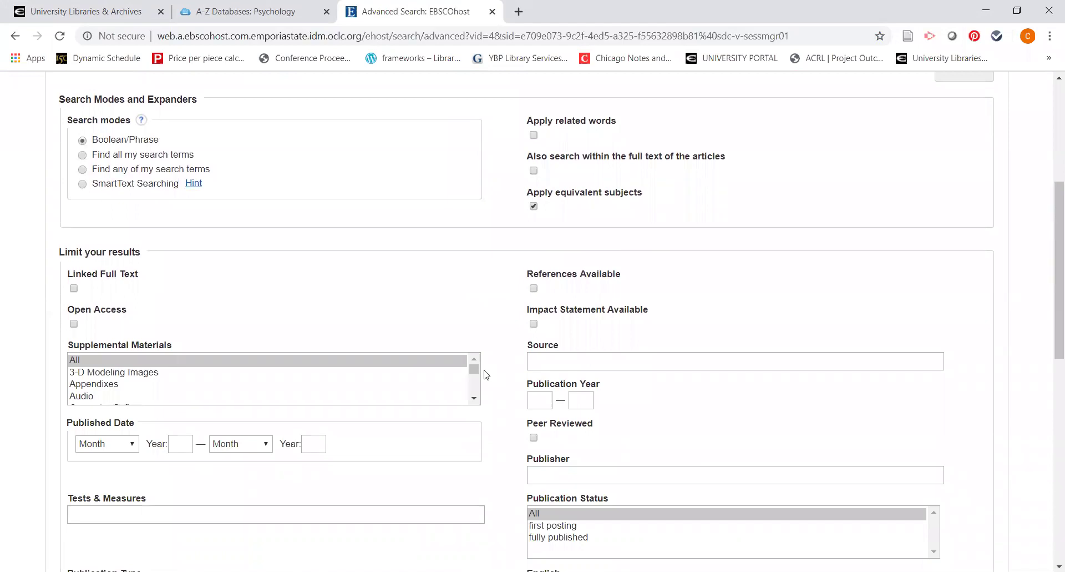
scroll(486, 375, "down", 1)
scroll(487, 374, "down", 1)
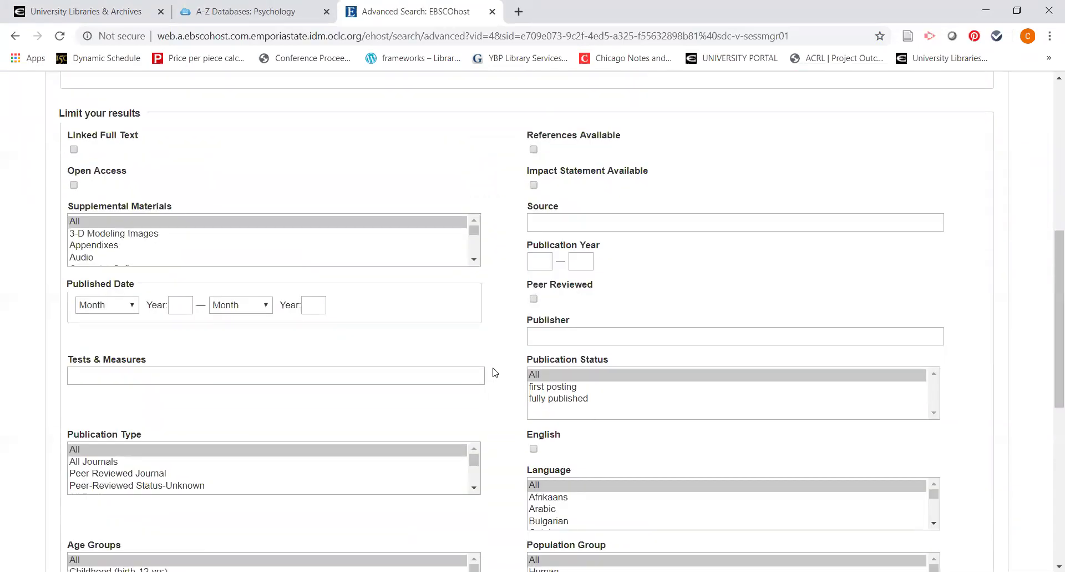
scroll(496, 372, "down", 2)
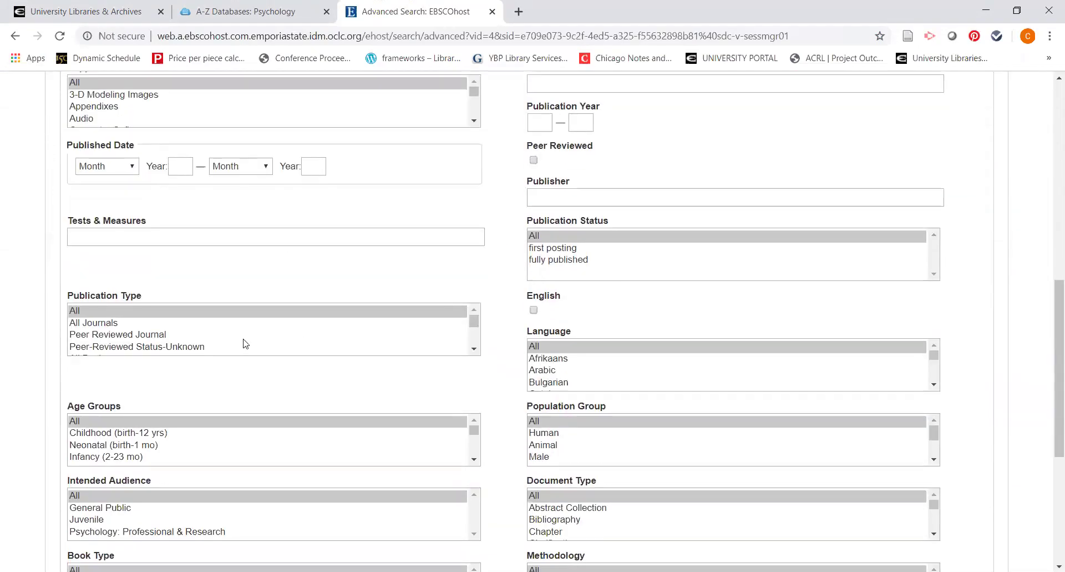
left_click(156, 335)
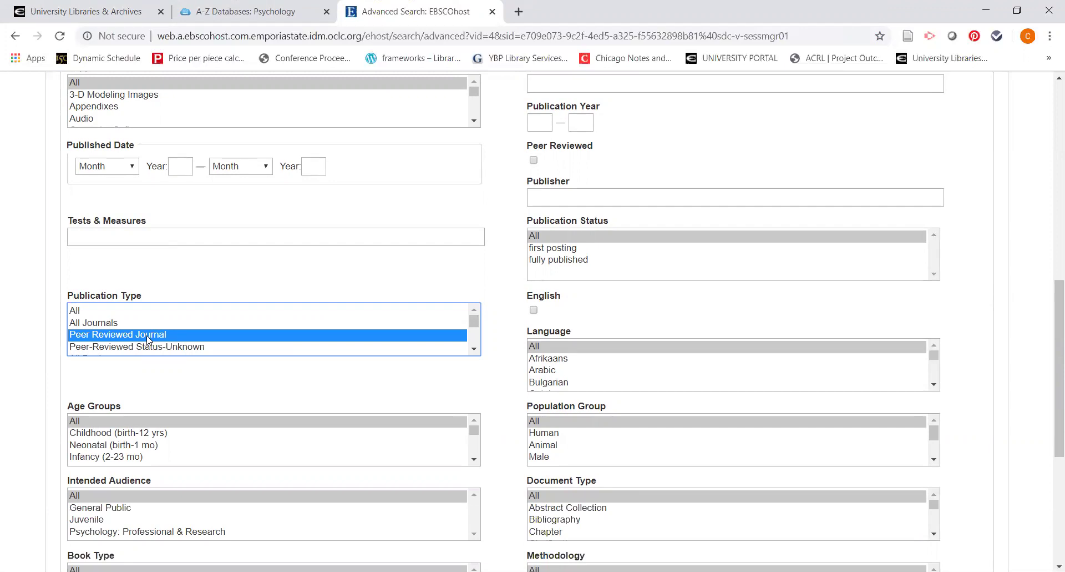
Step: Limit the Population Group to Human
scroll(452, 392, "down", 1)
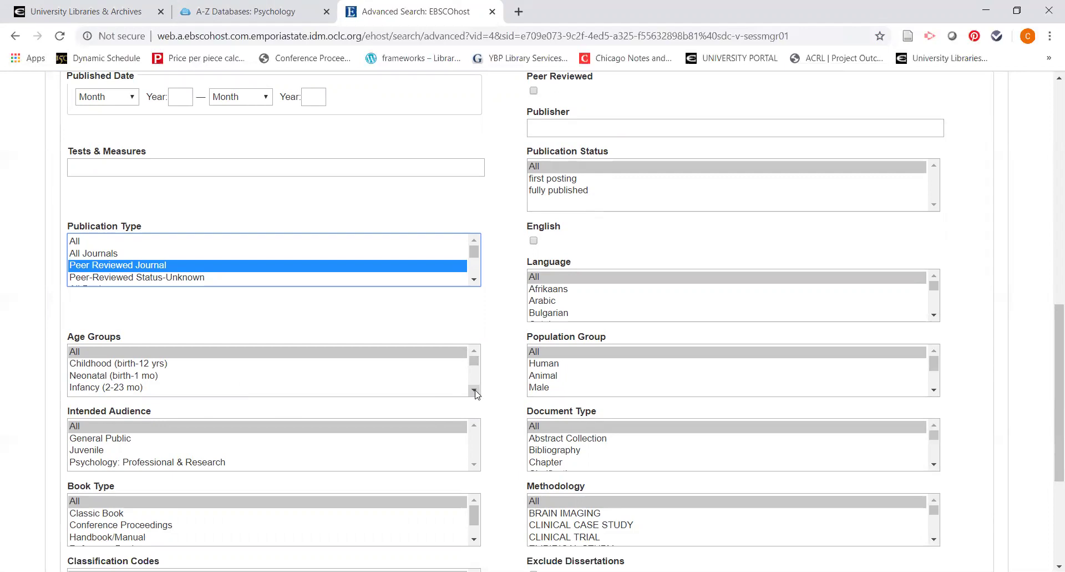
left_click(475, 390)
left_click(474, 390)
left_click(474, 390)
left_click(475, 390)
left_click(474, 390)
left_click(474, 391)
left_click(474, 390)
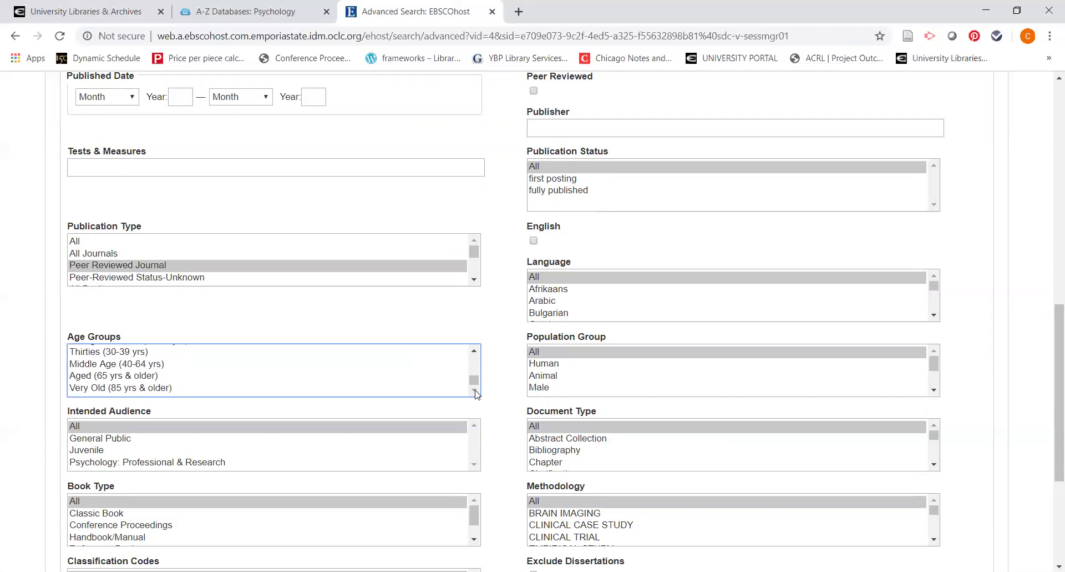
left_click(476, 364)
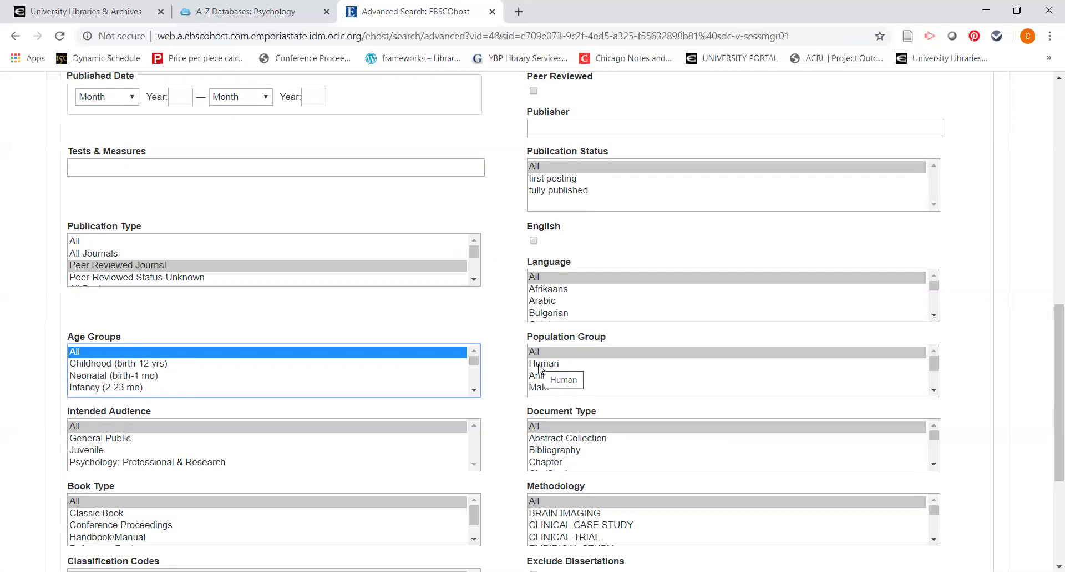
left_click(540, 368)
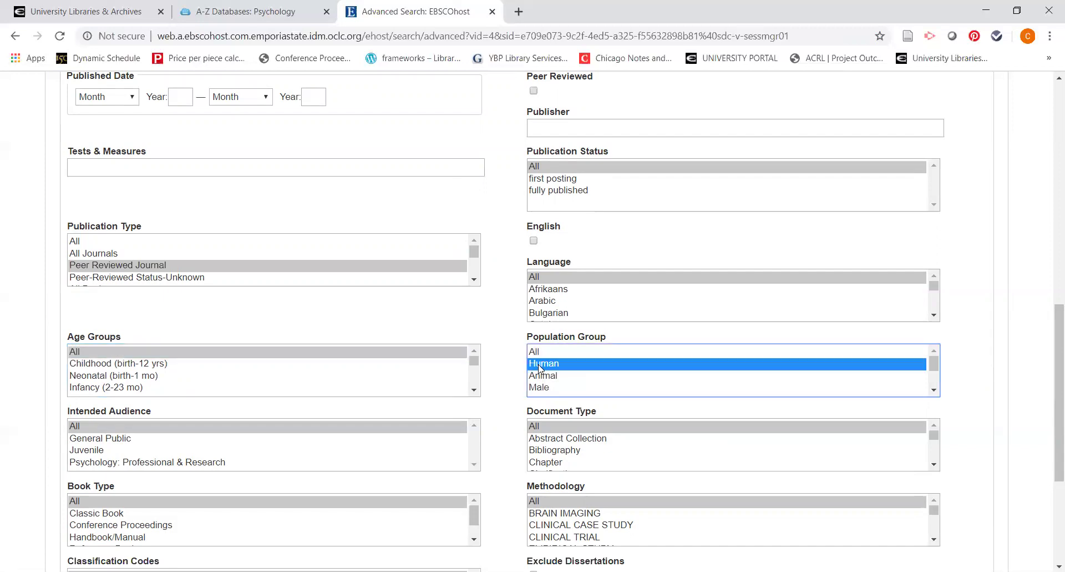
left_click(508, 399)
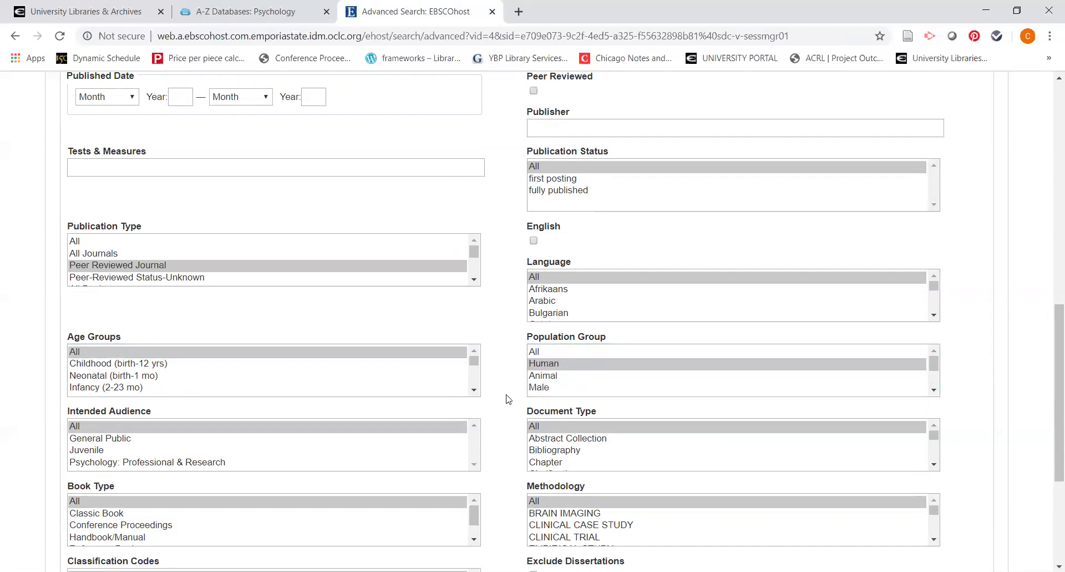
scroll(508, 398, "down", 4)
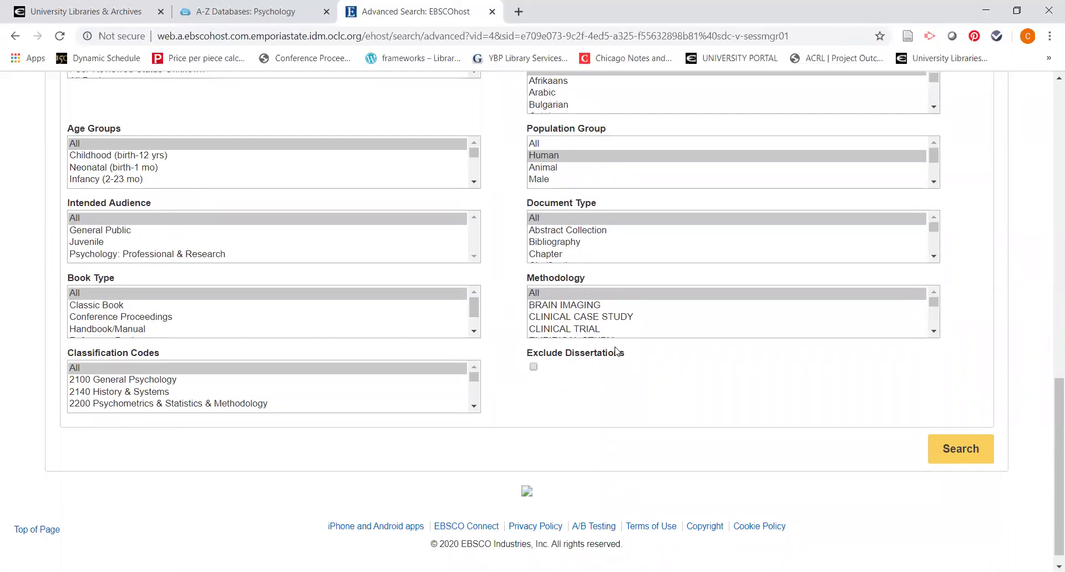
left_click(935, 333)
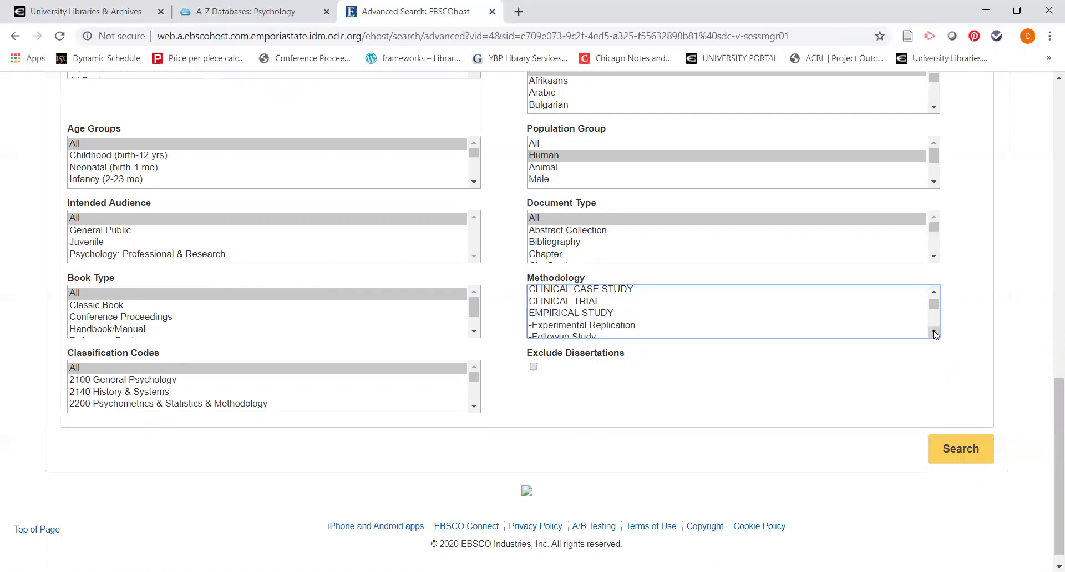
left_click(934, 332)
left_click(935, 332)
left_click(935, 332)
left_click(934, 333)
left_click(934, 333)
left_click(934, 333)
left_click(934, 332)
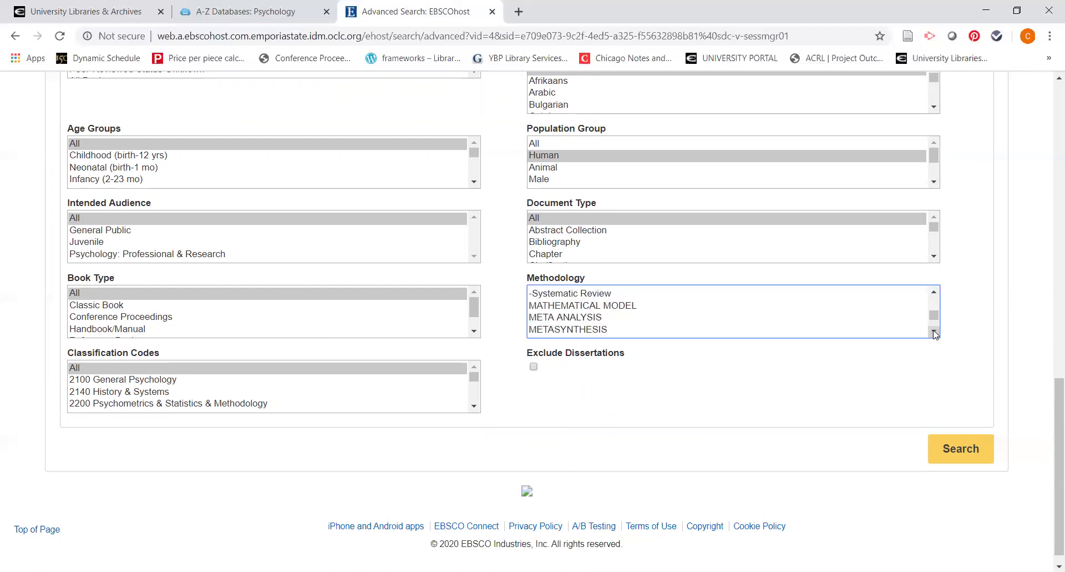
left_click(934, 333)
left_click(935, 333)
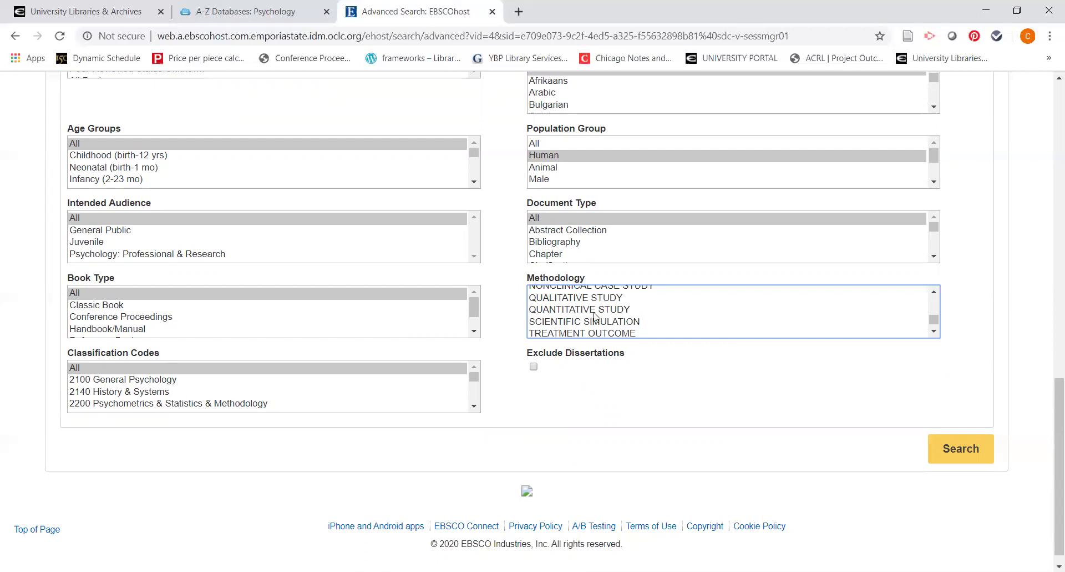
left_click(501, 401)
scroll(501, 401, "up", 2)
scroll(501, 401, "up", 2)
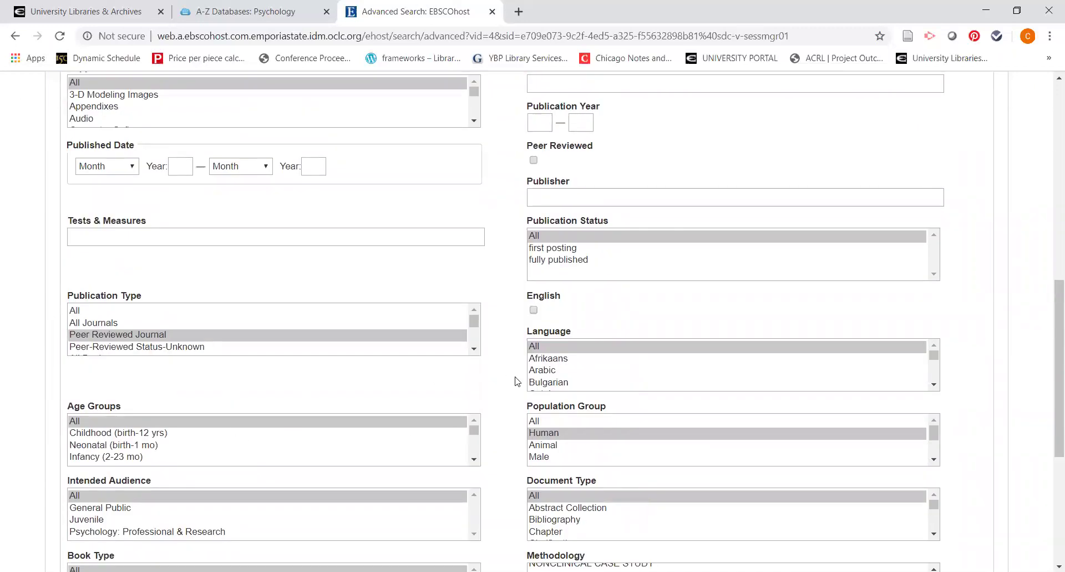
scroll(511, 381, "up", 3)
scroll(517, 381, "up", 4)
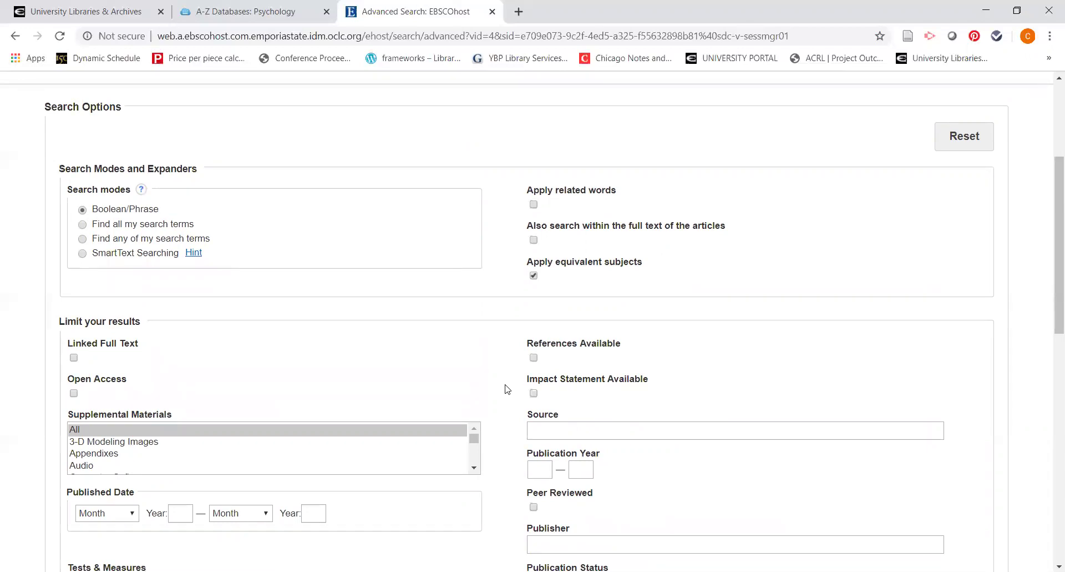
scroll(507, 389, "up", 4)
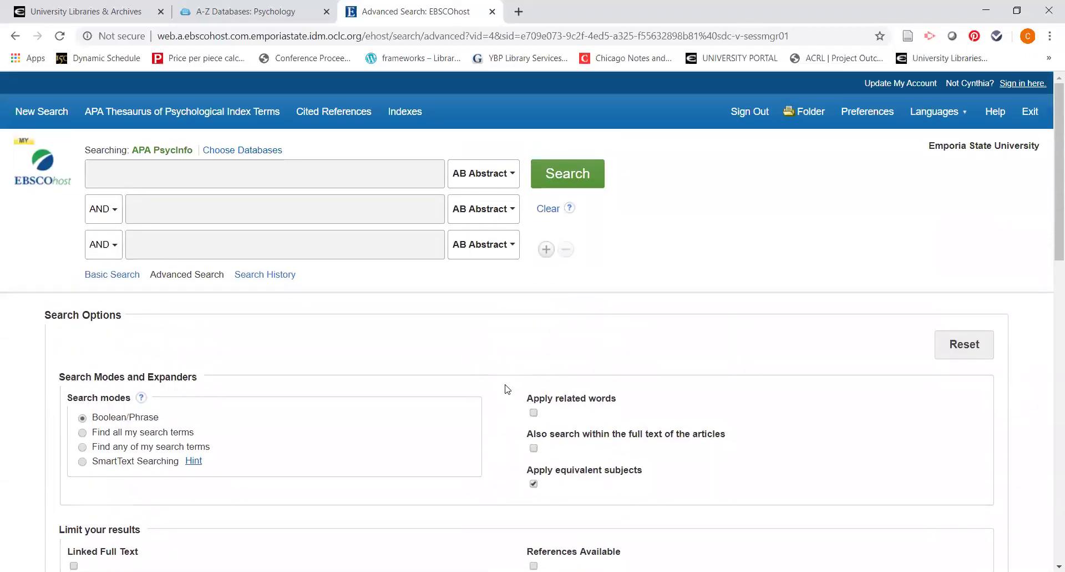
Step: Enter 'test anxiety' in row one and 'test performance or test outcomes or test score' in row two
left_click(346, 170)
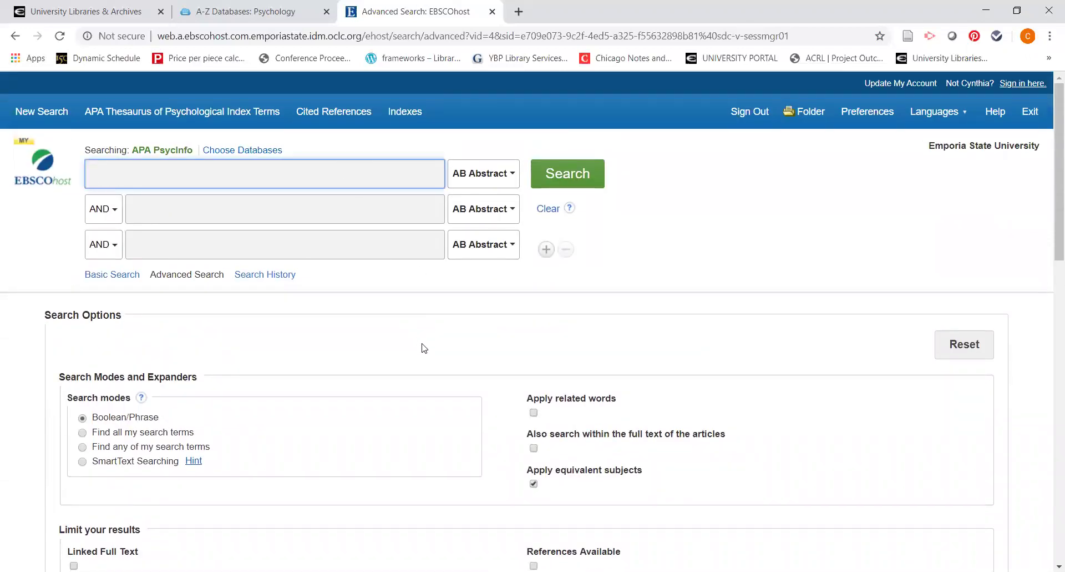
type("test")
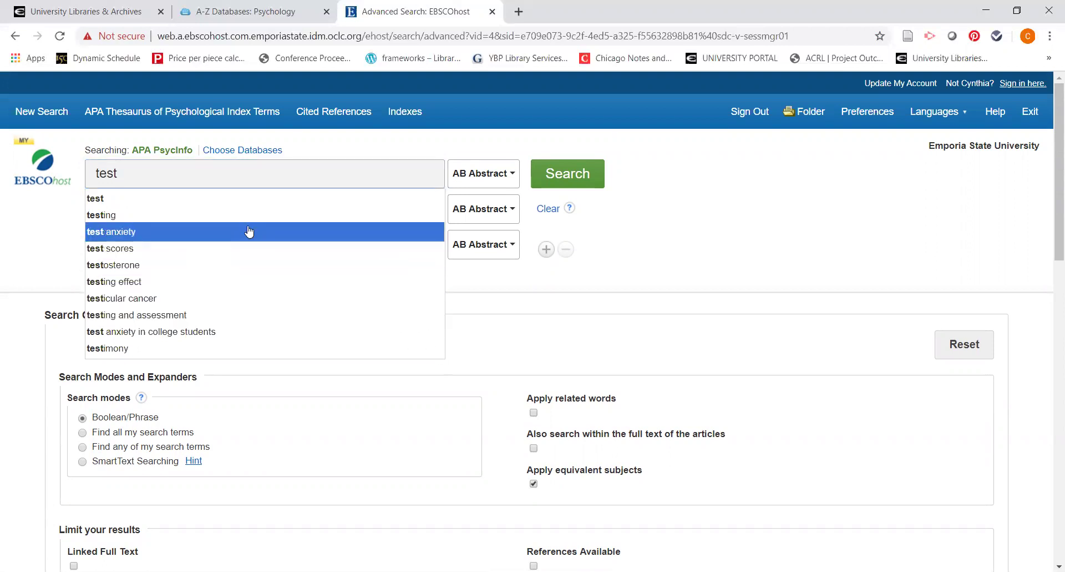
left_click(250, 231)
left_click(287, 211)
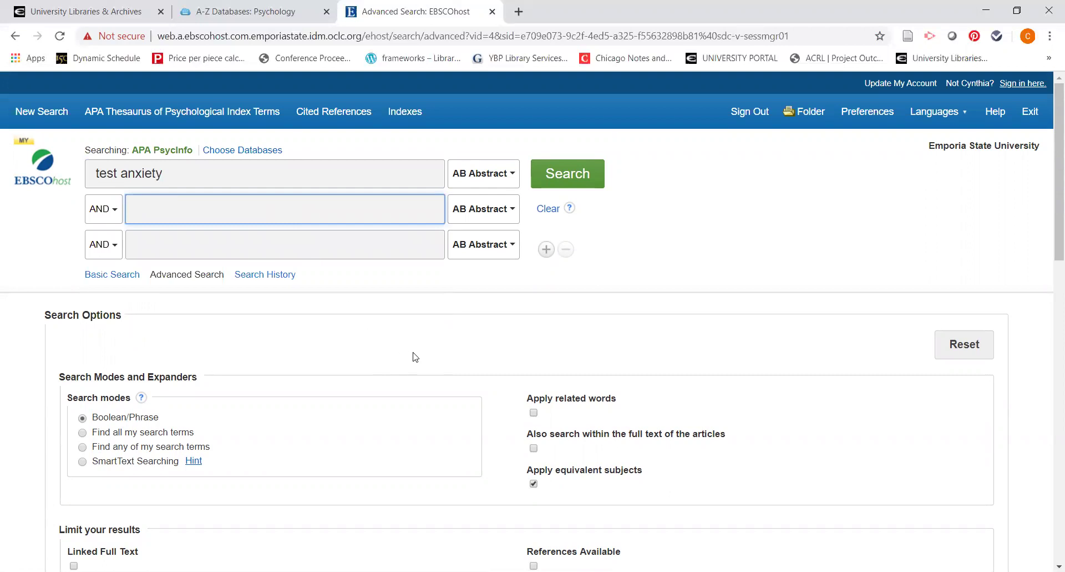
type("test")
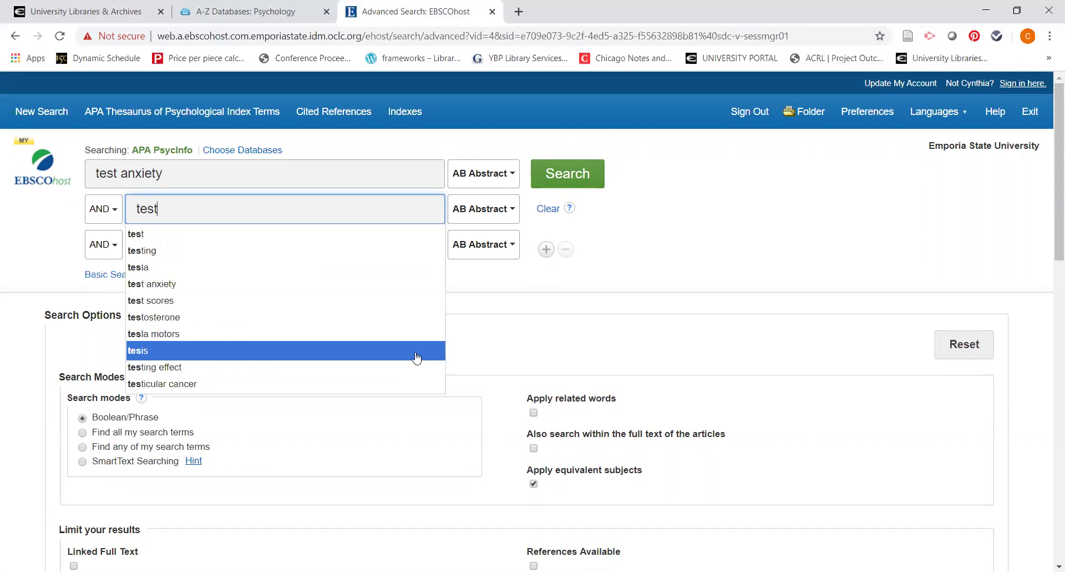
type(" per")
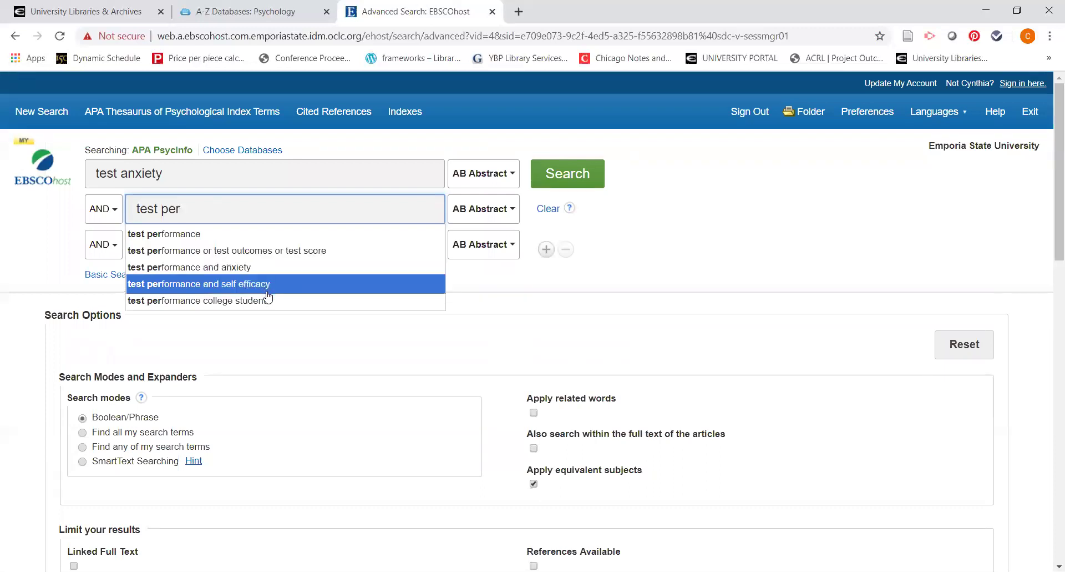
left_click(257, 251)
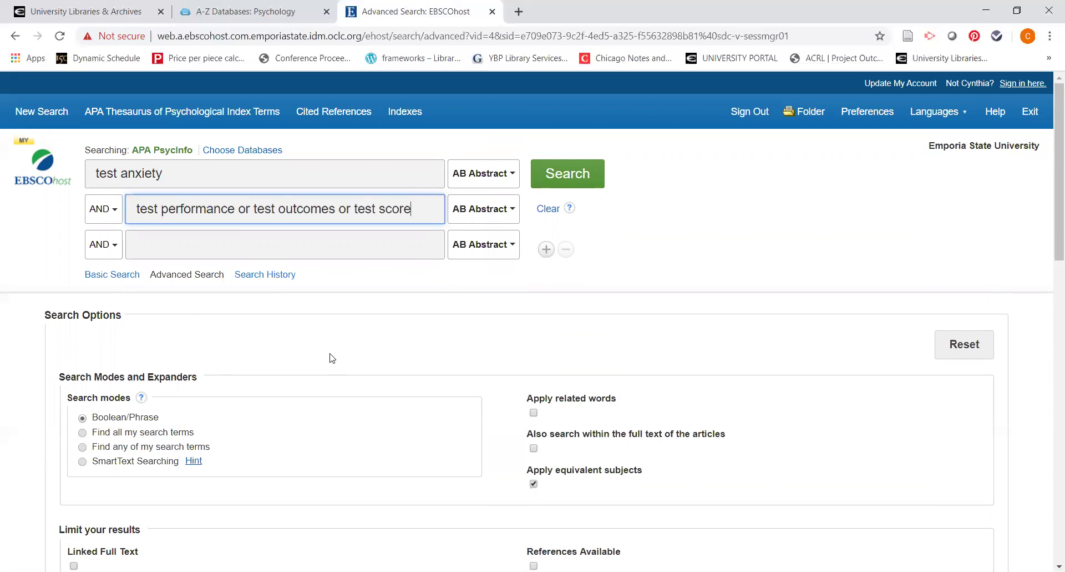
Step: Run the search and highlight the 1,045-result count
left_click(539, 188)
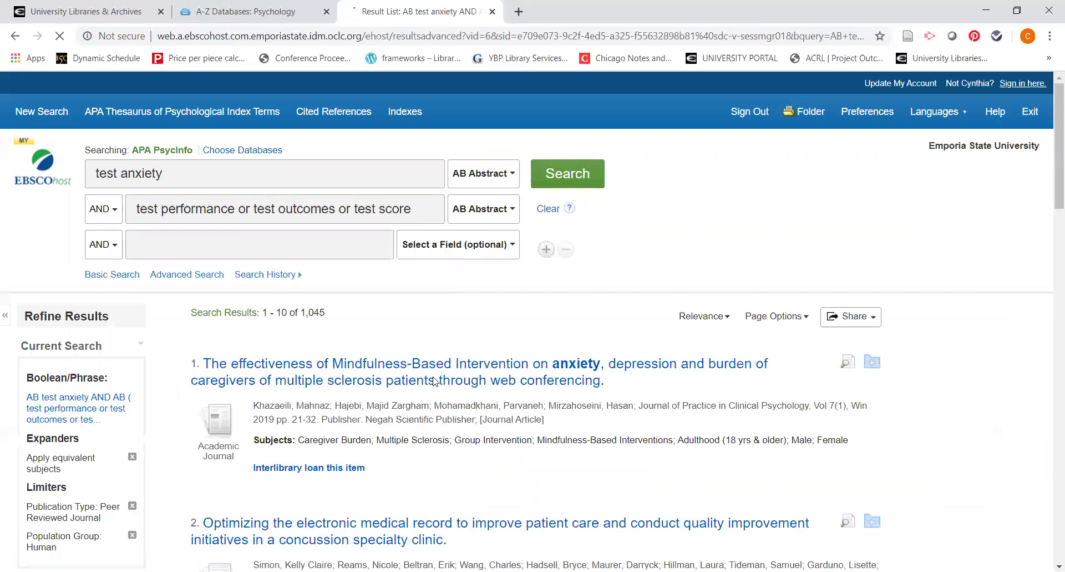
left_click_drag(300, 312, 326, 316)
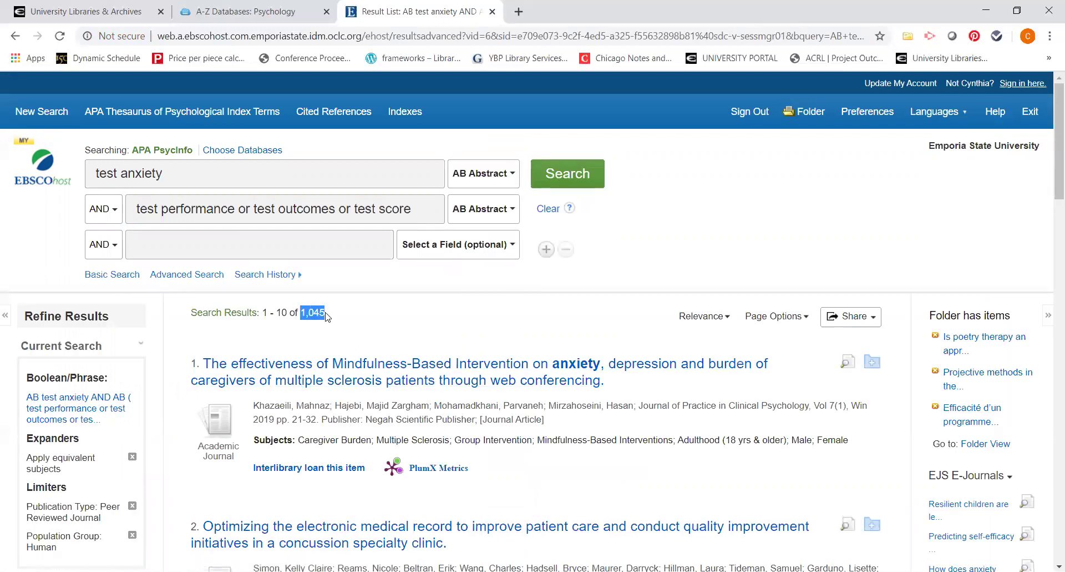
left_click(438, 315)
Step: Set the third row's field to AB Abstract and expand the Age facet in Refine Results
left_click(477, 248)
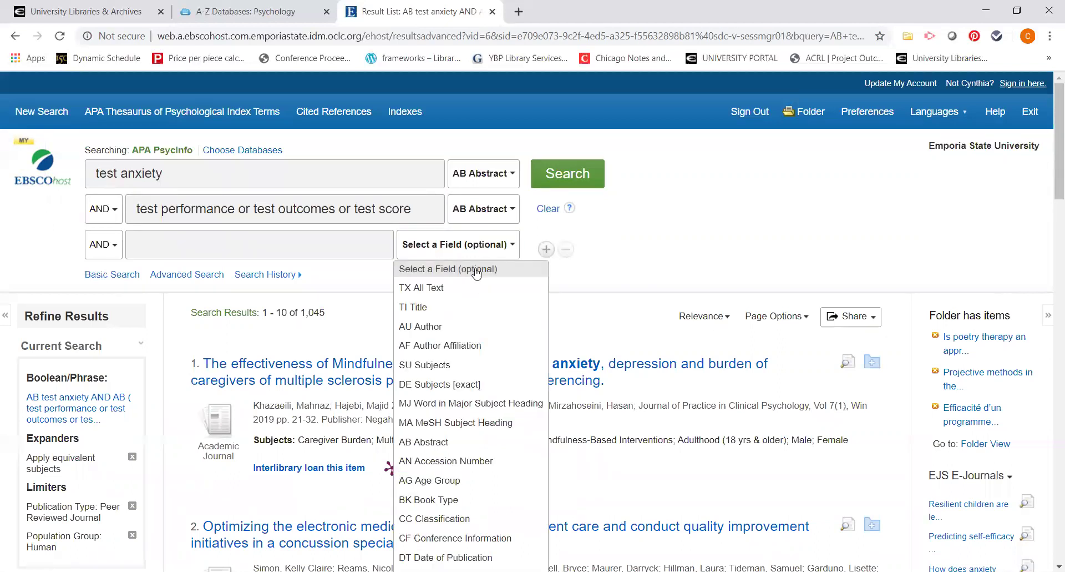
left_click(440, 442)
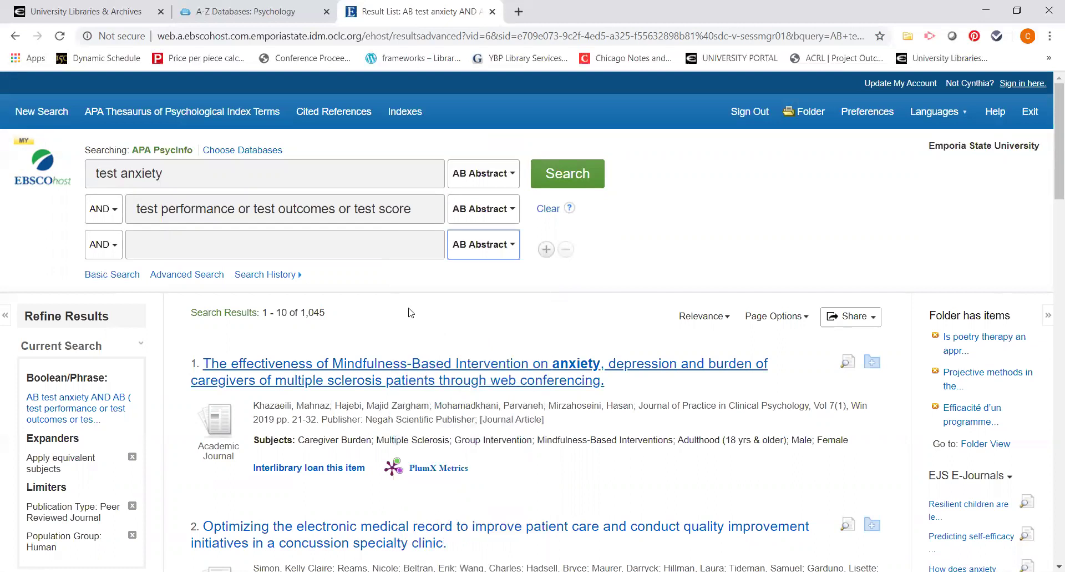
left_click(390, 242)
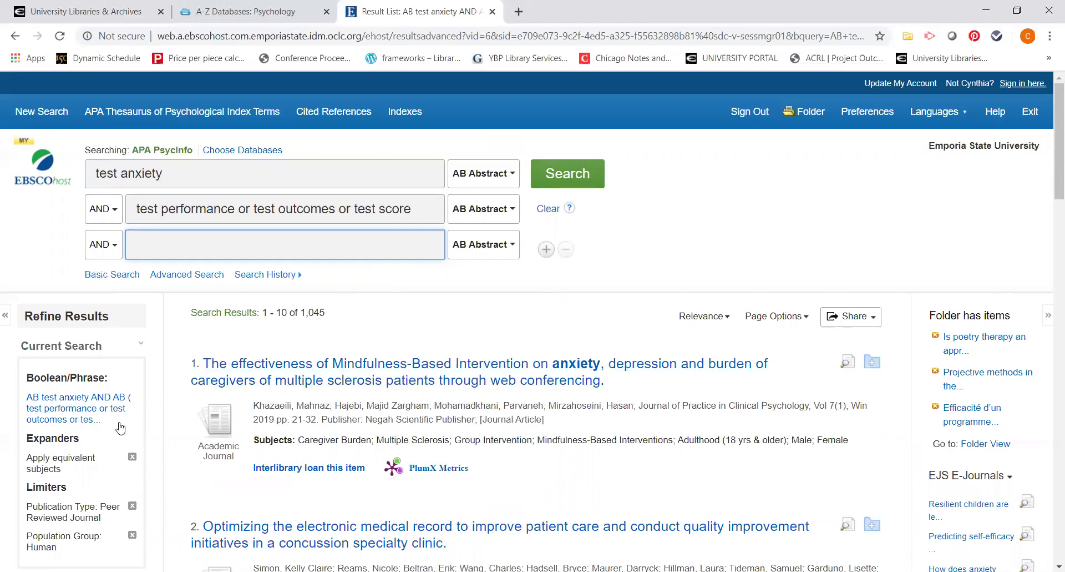
scroll(130, 425, "down", 2)
scroll(130, 426, "down", 4)
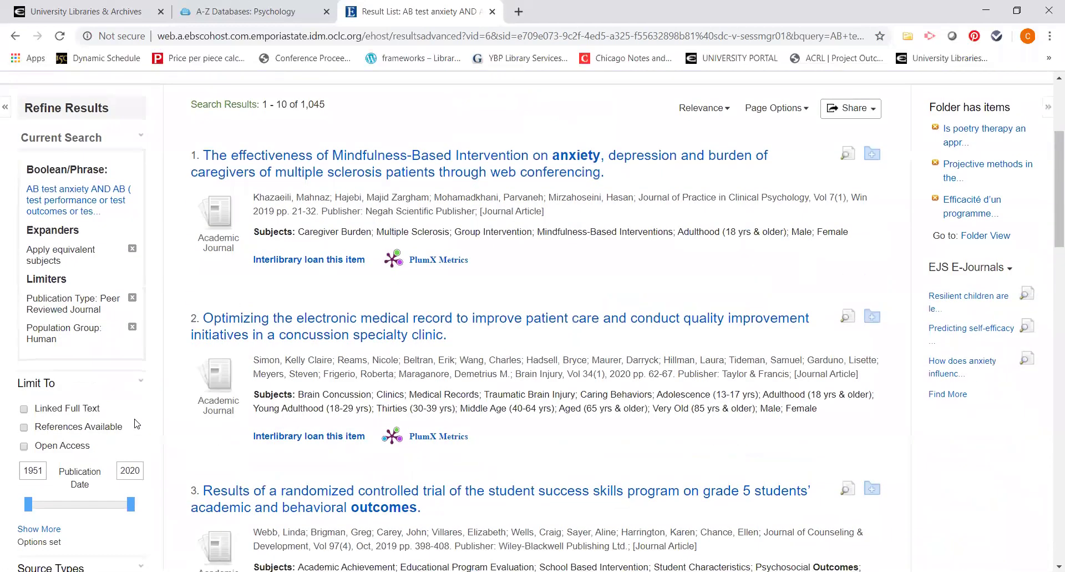
scroll(137, 423, "down", 5)
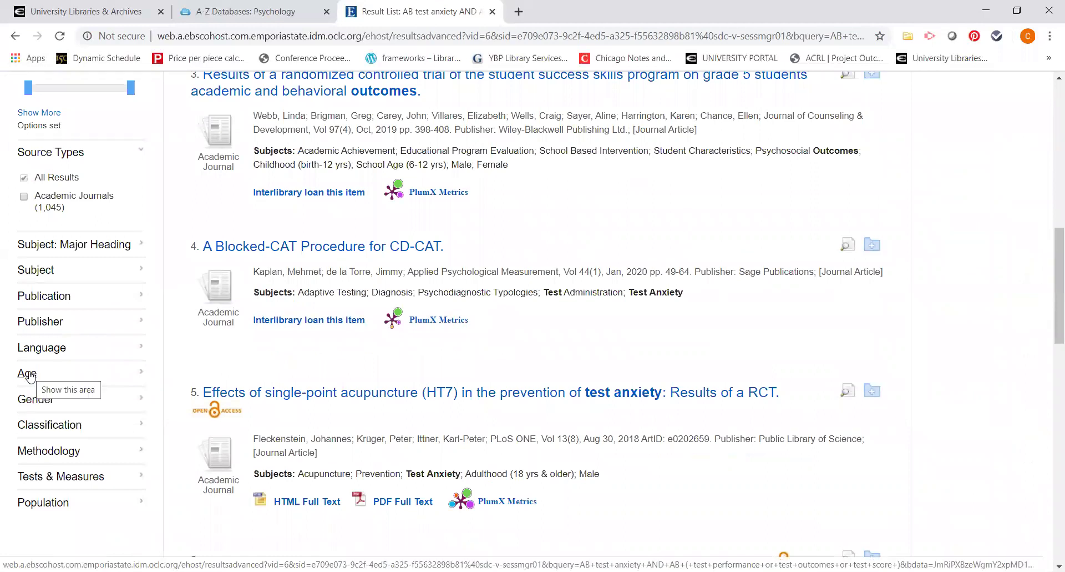
left_click(30, 377)
scroll(99, 394, "down", 1)
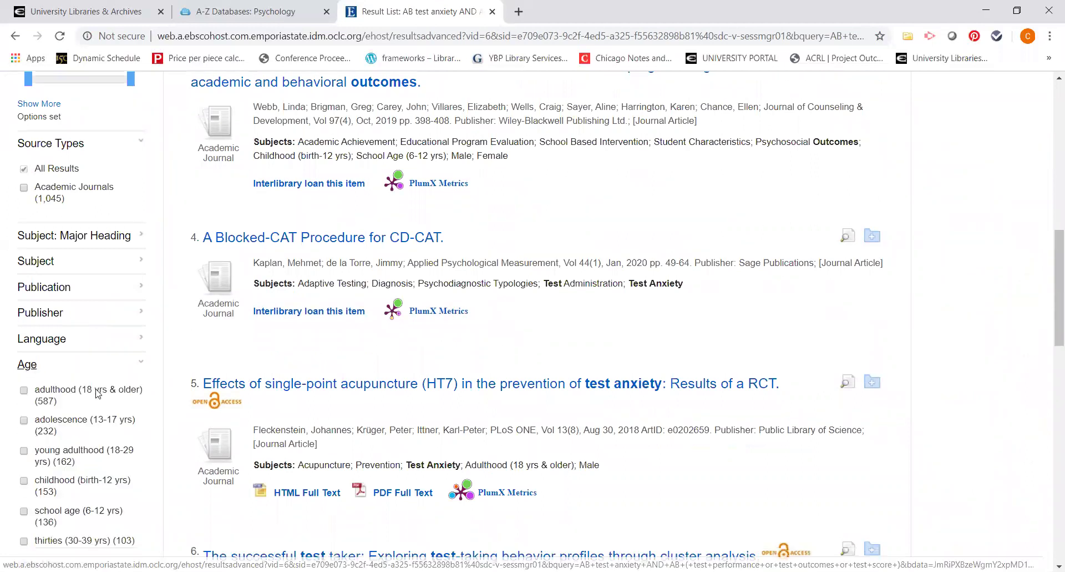
Step: Limit to young adulthood (18-29 yrs), leaving 162 results, and open result 5's PDF Full Text
left_click(24, 390)
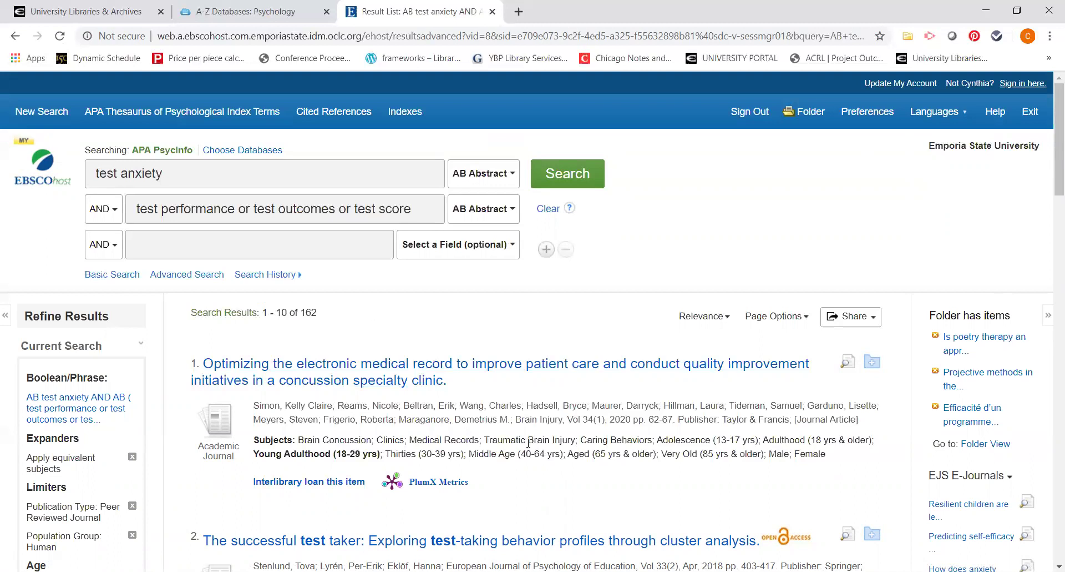
scroll(373, 324, "down", 1)
scroll(530, 447, "down", 2)
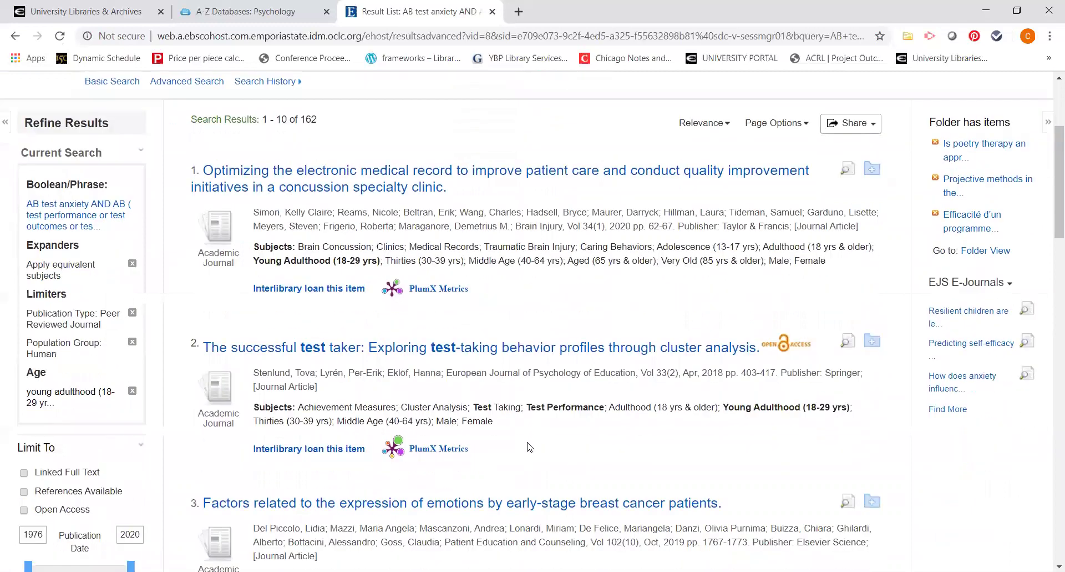
scroll(530, 447, "down", 5)
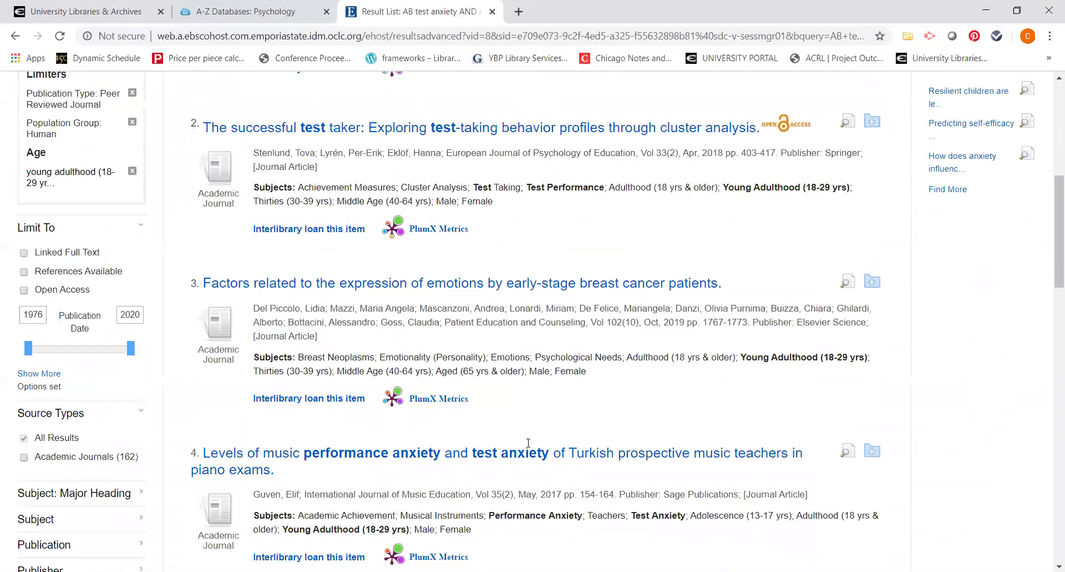
scroll(528, 443, "down", 3)
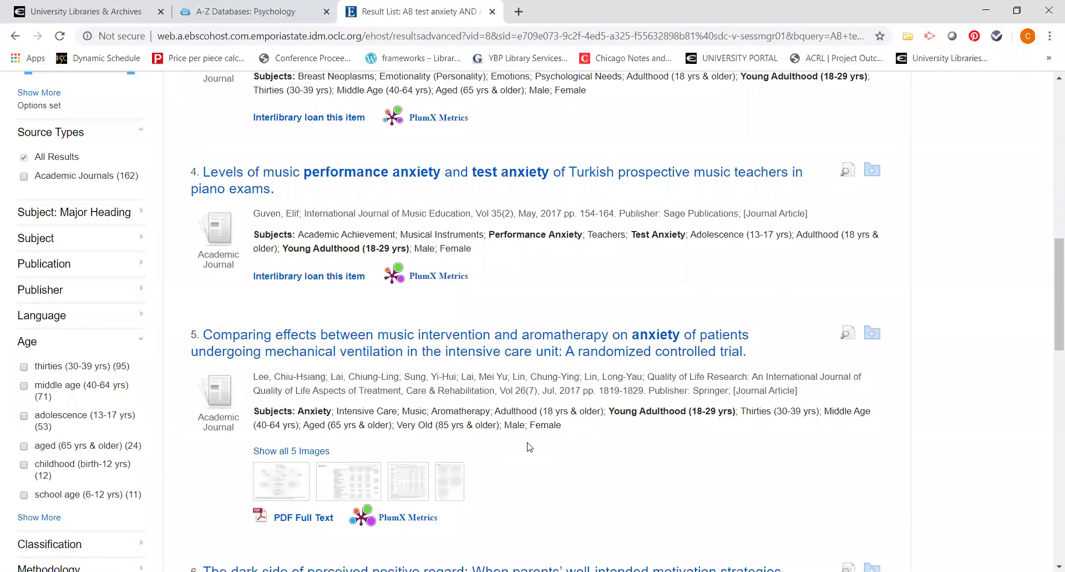
scroll(530, 447, "down", 1)
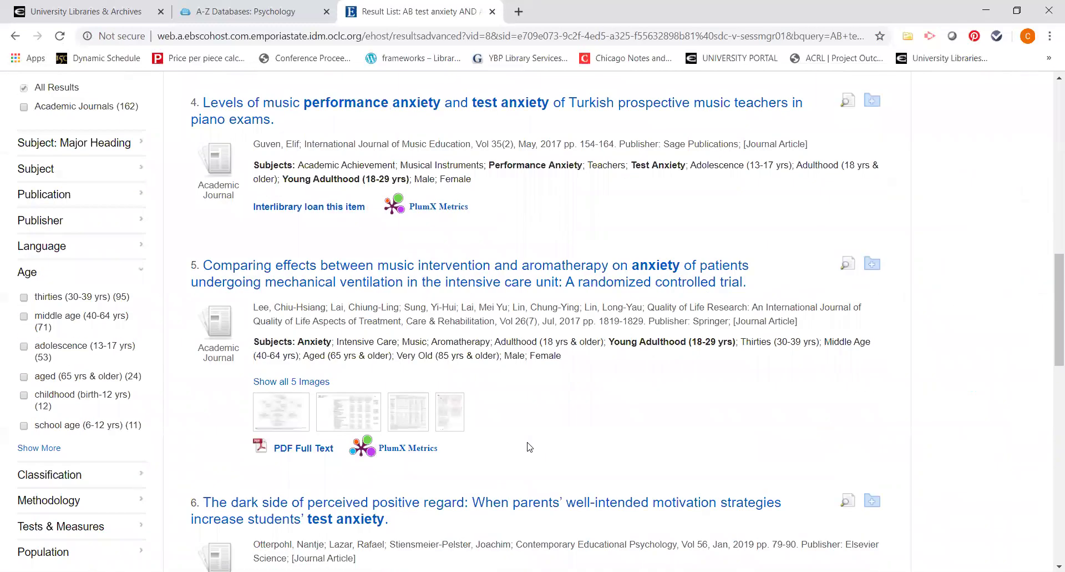
left_click(305, 448)
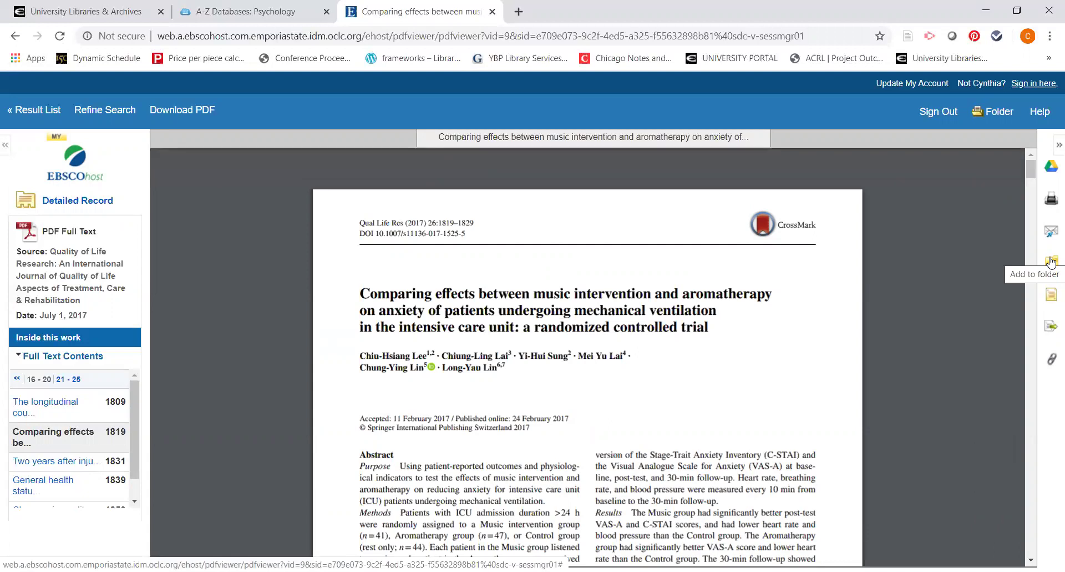
Step: Add the 2017 music-versus-aromatherapy ICU anxiety article to the folder
left_click(1052, 262)
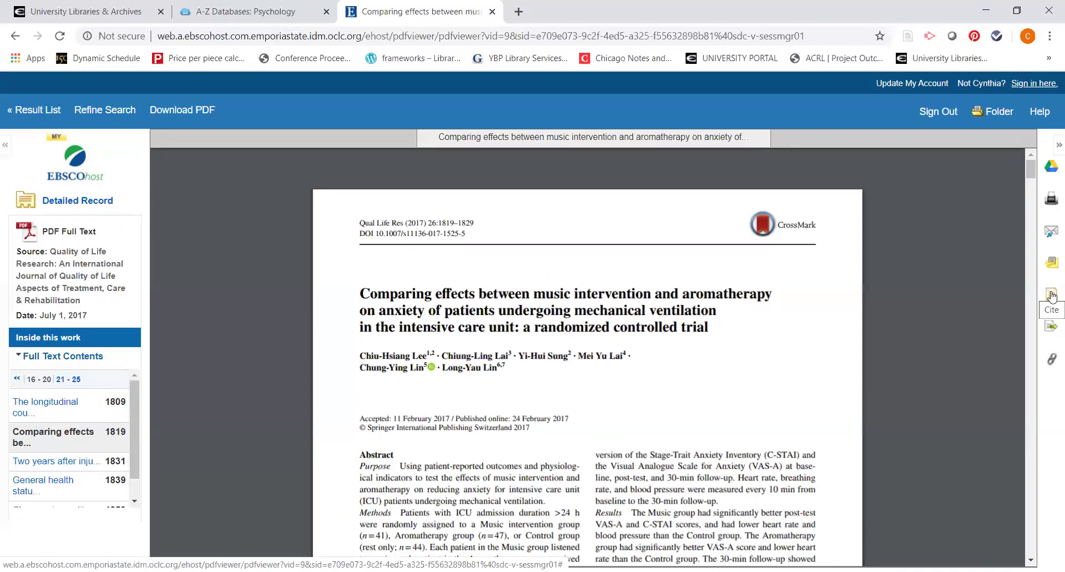
left_click(1052, 297)
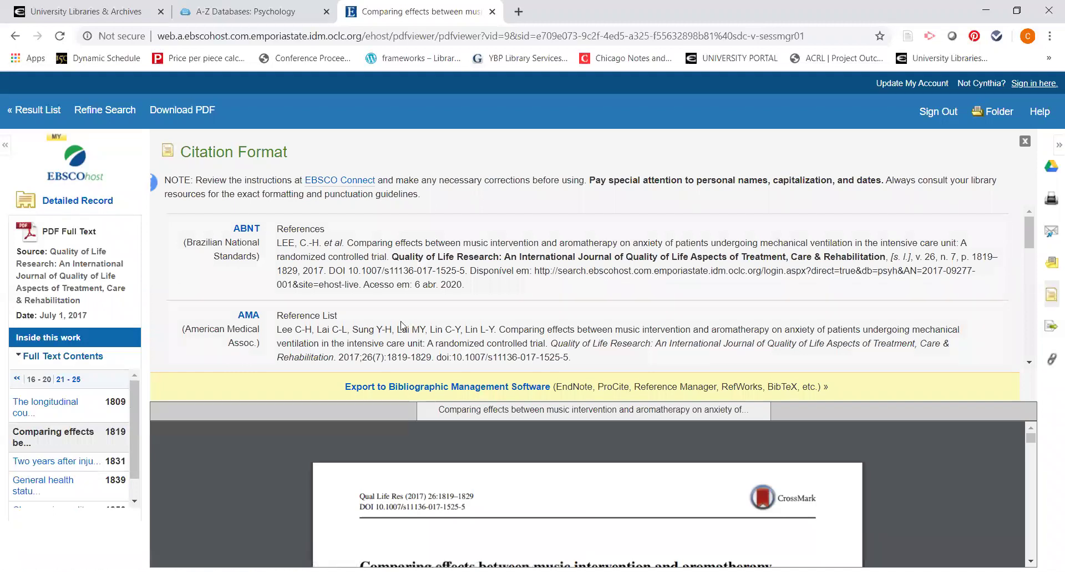
scroll(402, 325, "down", 3)
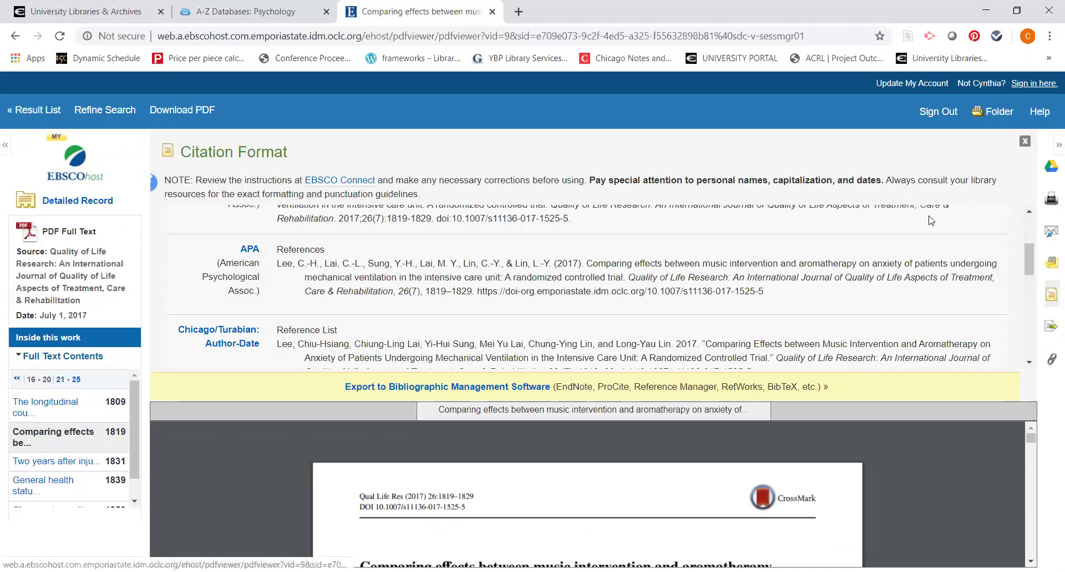
left_click(1026, 142)
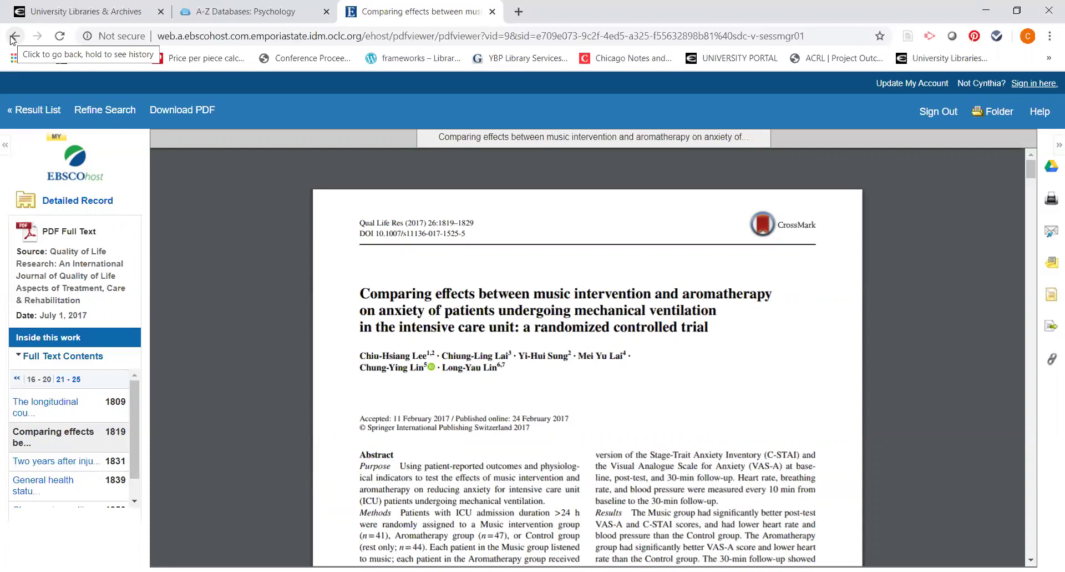
Step: Return to the test anxiety result list and scroll down to results 8 to 10
left_click(34, 113)
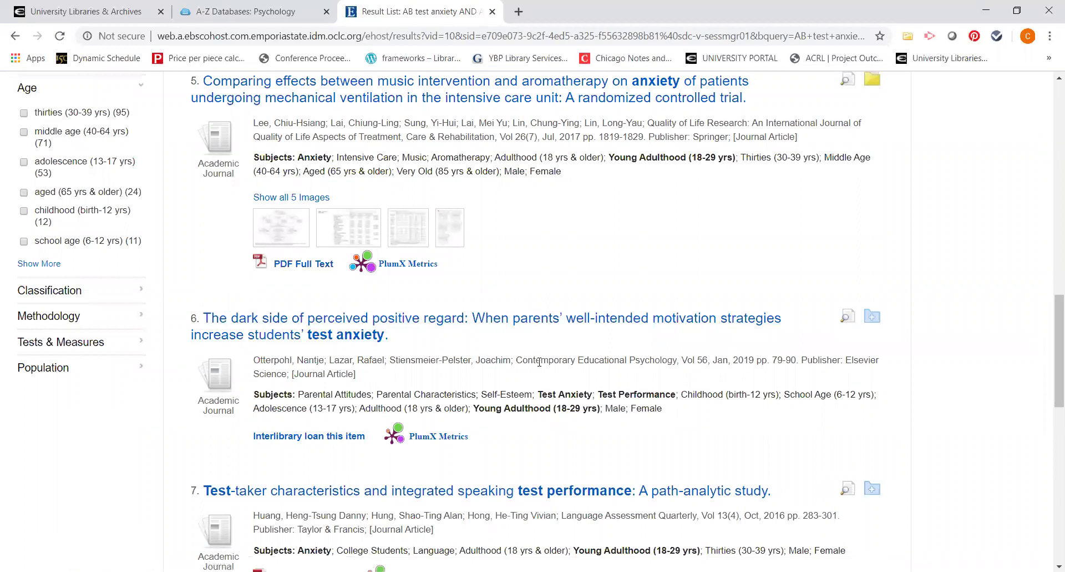
scroll(540, 362, "down", 1)
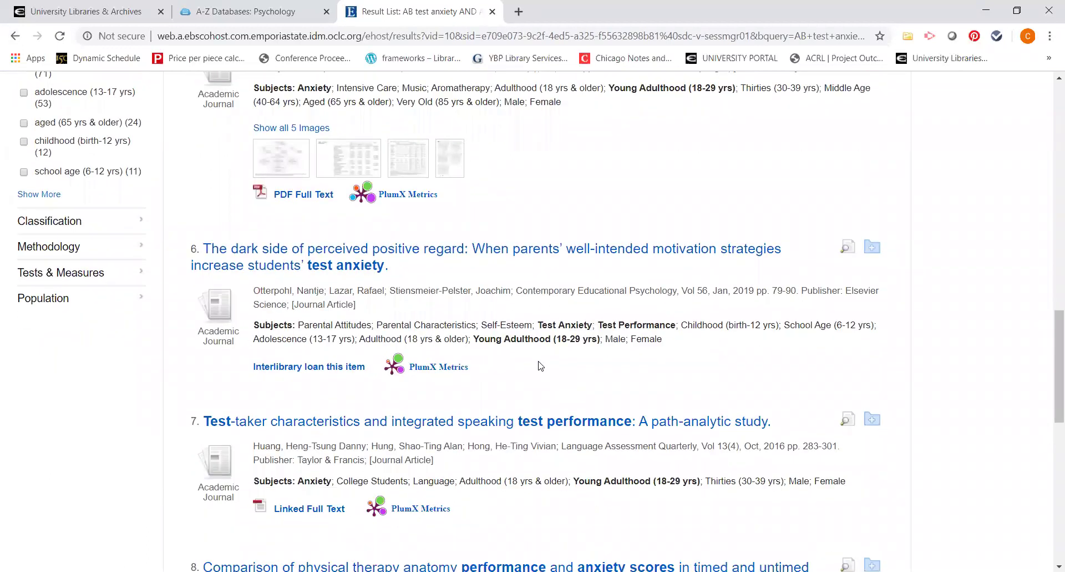
scroll(540, 364, "down", 2)
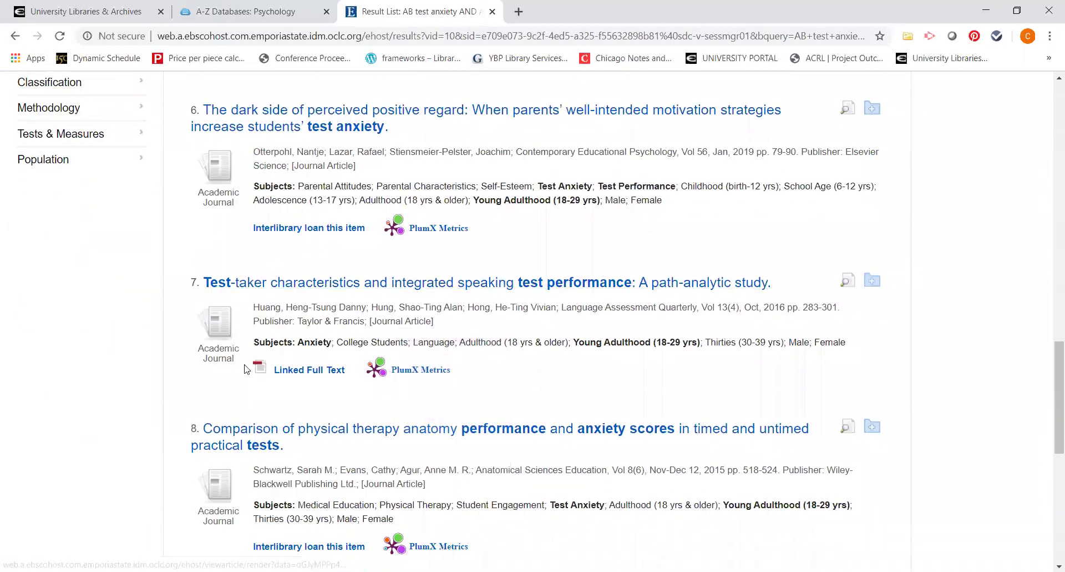
scroll(579, 374, "down", 1)
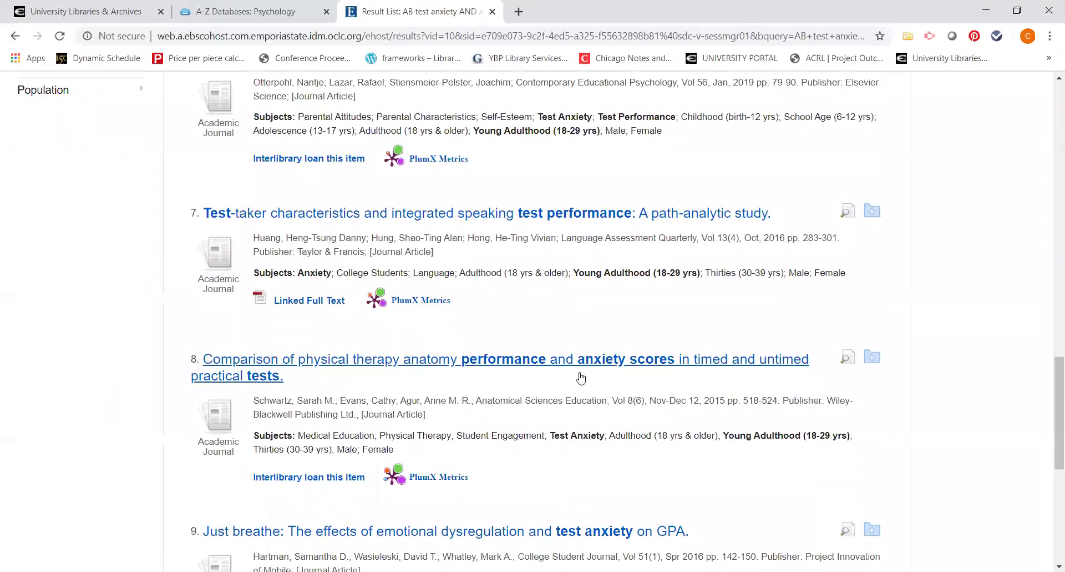
scroll(580, 378, "down", 1)
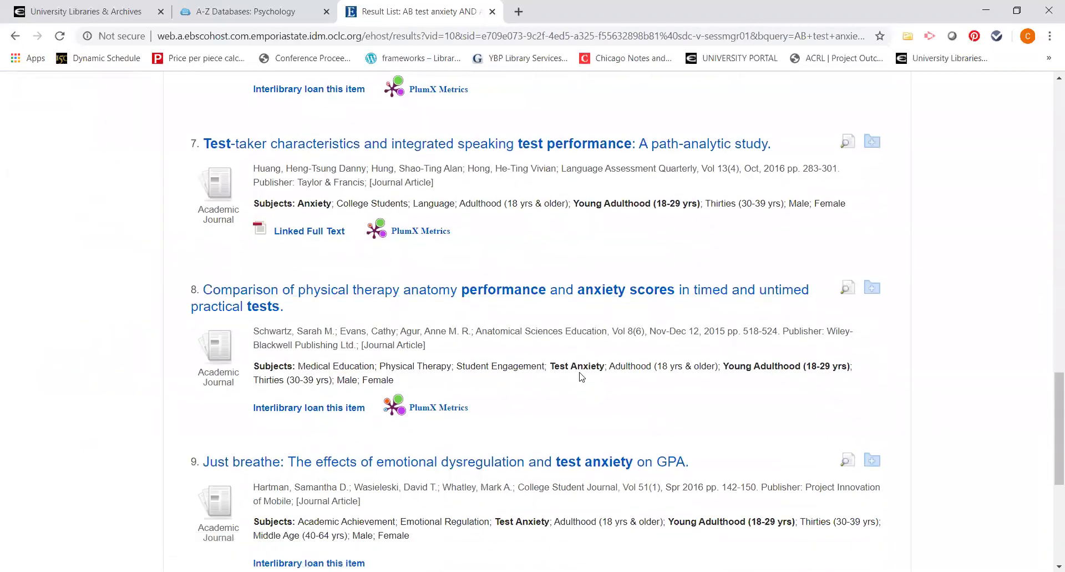
scroll(581, 377, "down", 1)
scroll(580, 375, "down", 1)
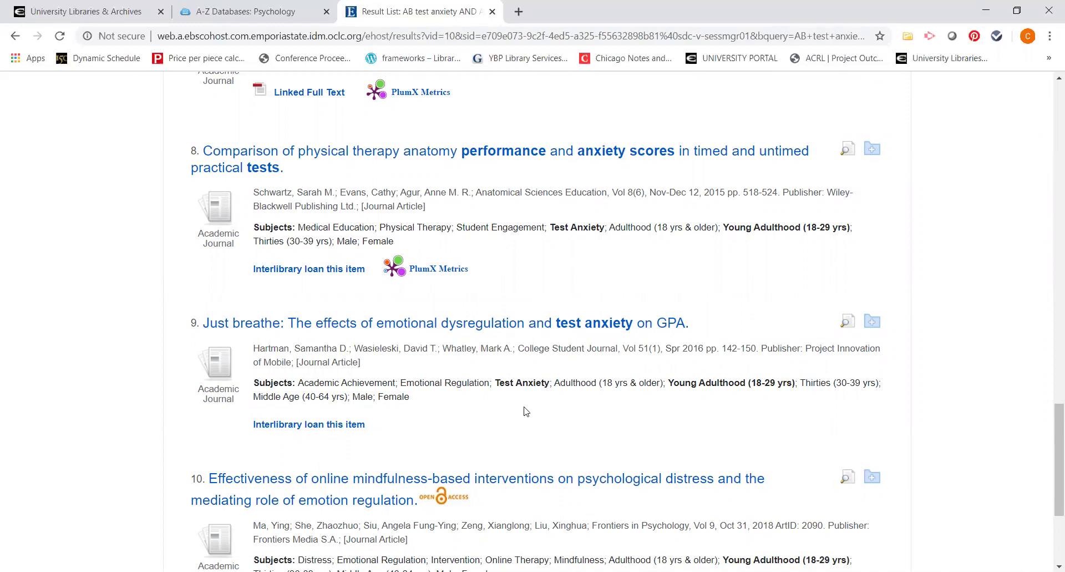
left_click(120, 10)
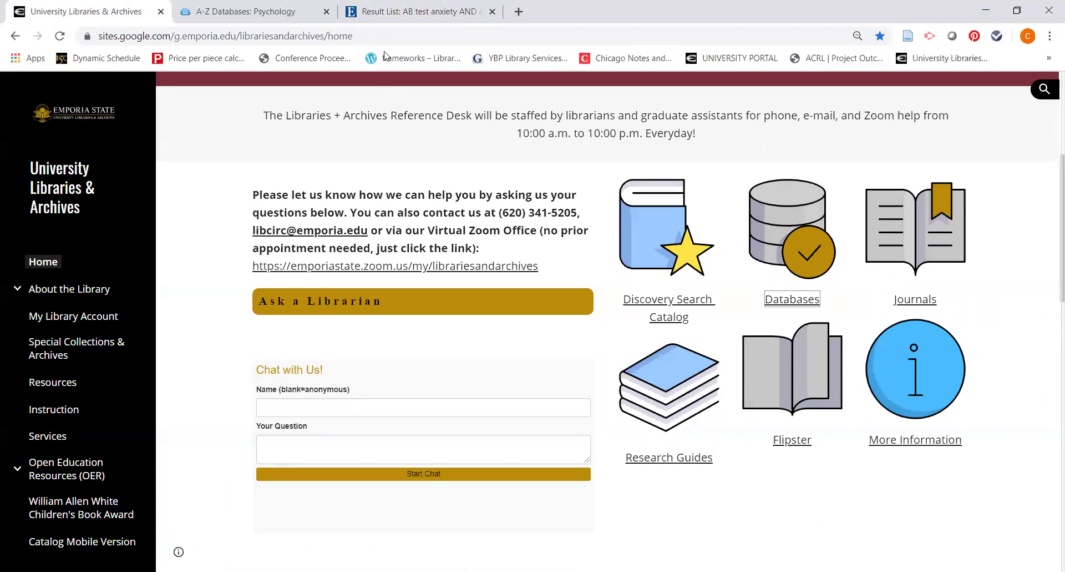
left_click(384, 12)
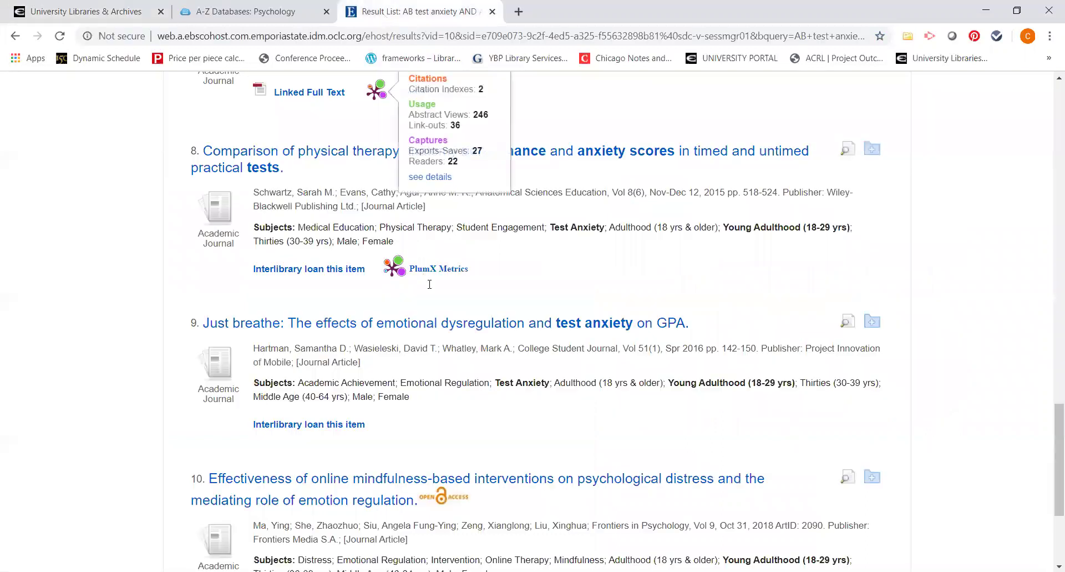
Step: Open result 9, 'Just breathe', and copy its full article title
left_click(402, 327)
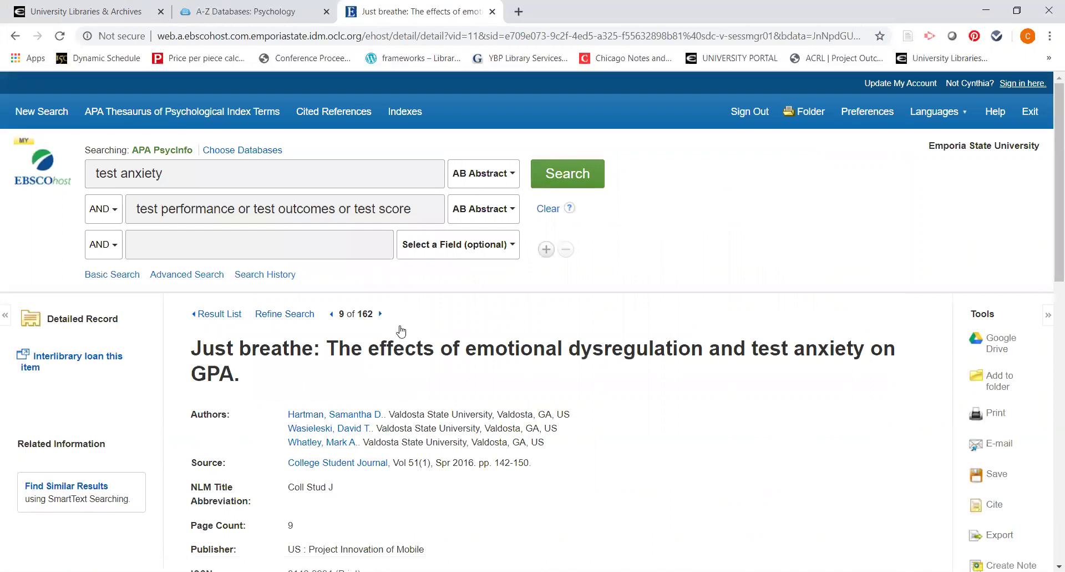
left_click_drag(192, 348, 232, 373)
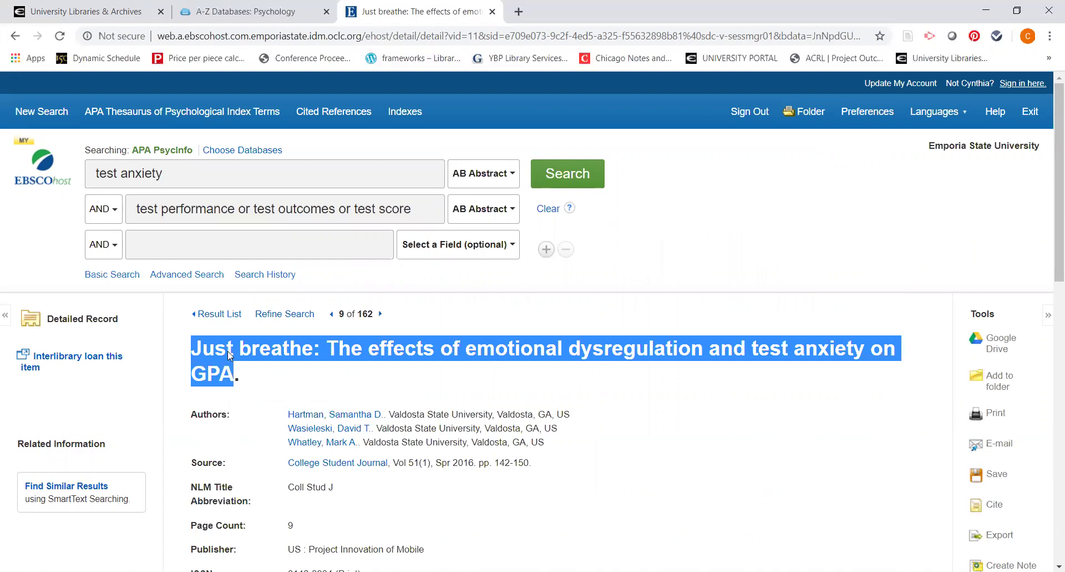
right_click(229, 352)
left_click(240, 360)
Step: Search the library's Discovery Search Catalog for the pasted 'Just breathe' title as plain text
left_click(108, 11)
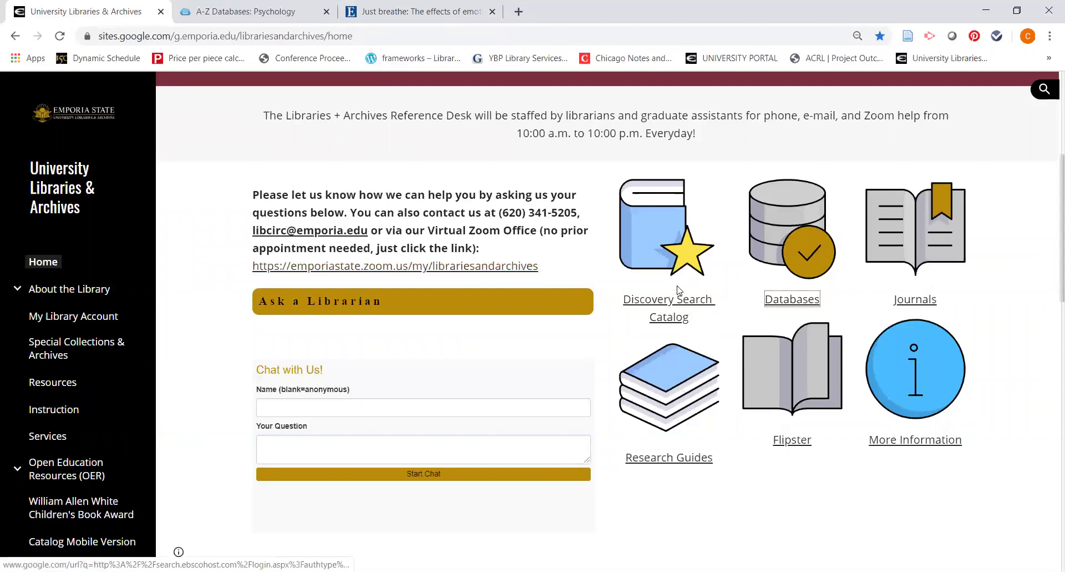
left_click(677, 306)
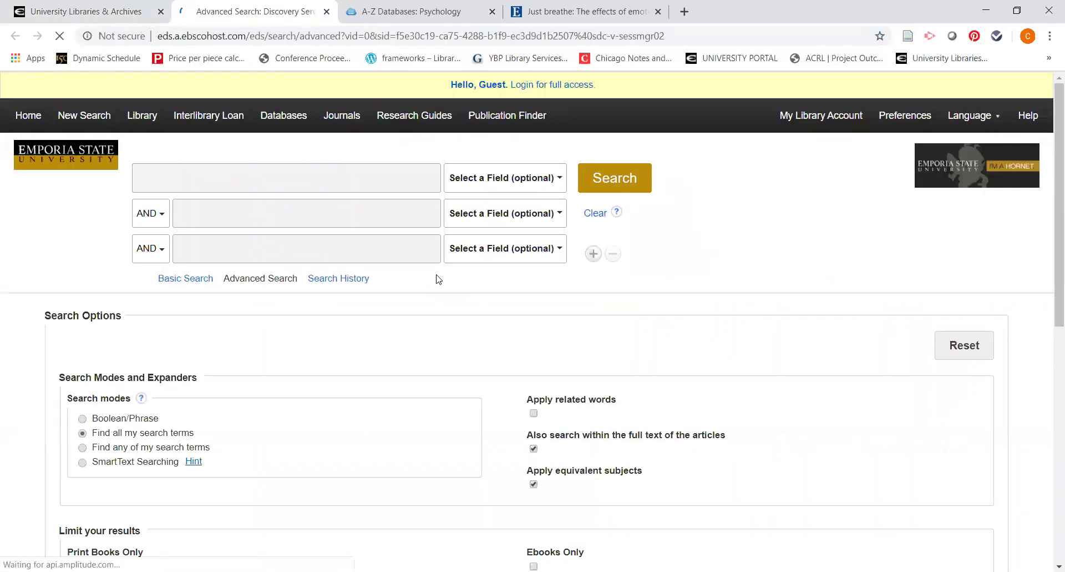
right_click(303, 176)
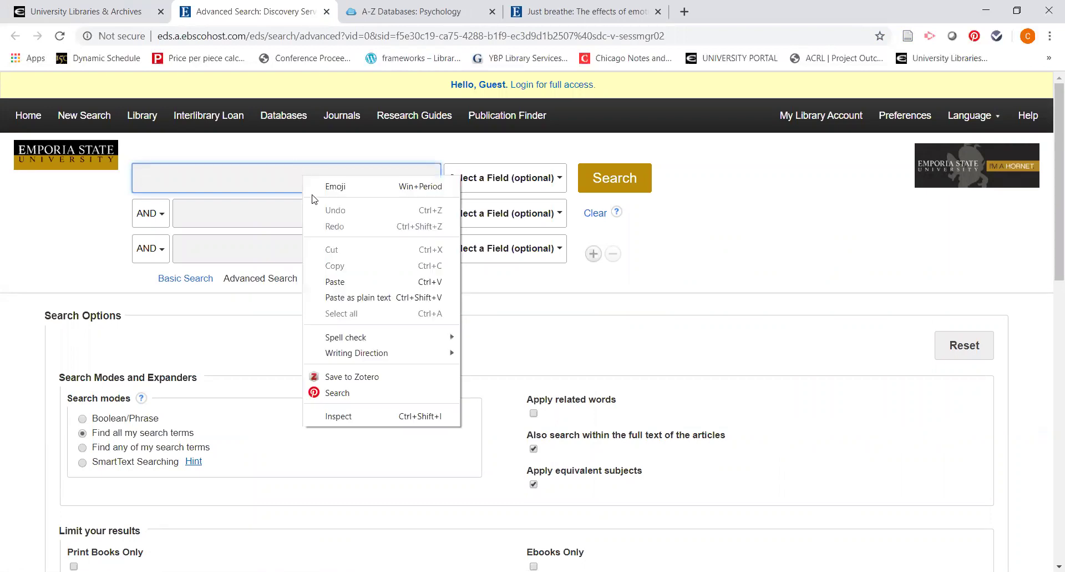
left_click(369, 298)
key("Return")
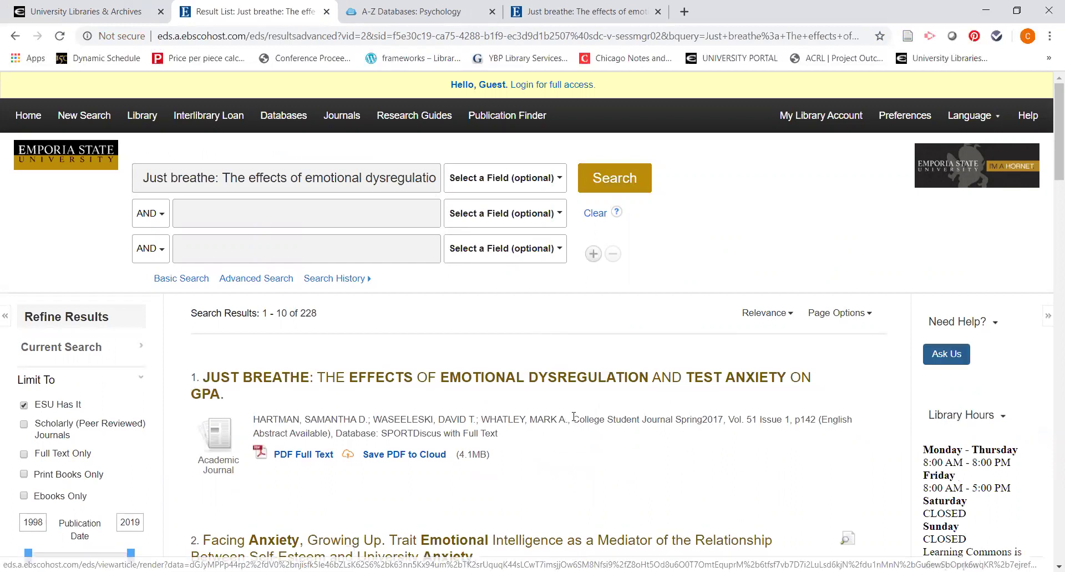
Step: Log in to open the article's PDF full text, then return to the PsycInfo record
scroll(500, 383, "down", 1)
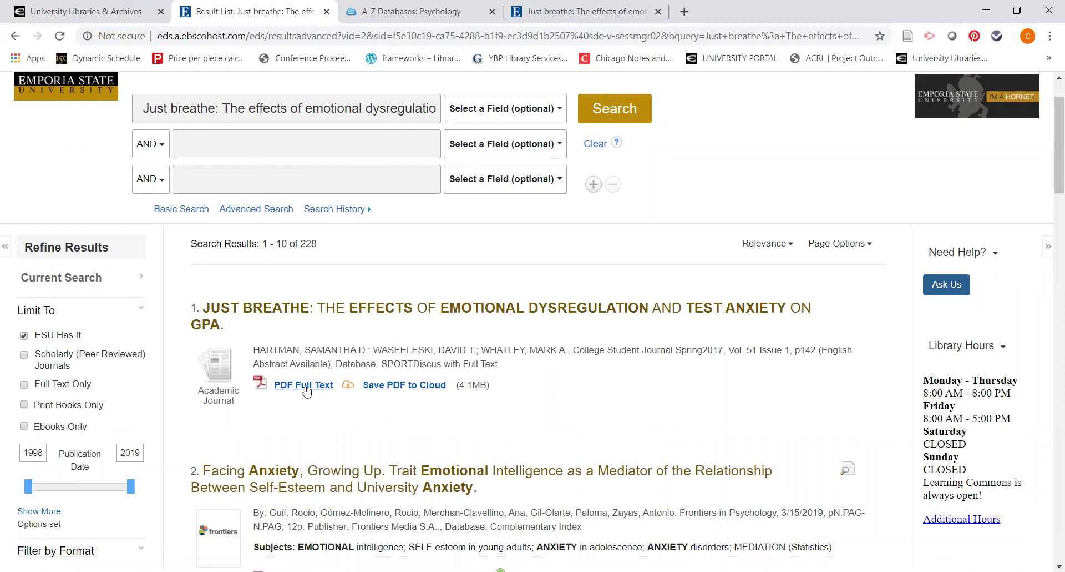
left_click(308, 387)
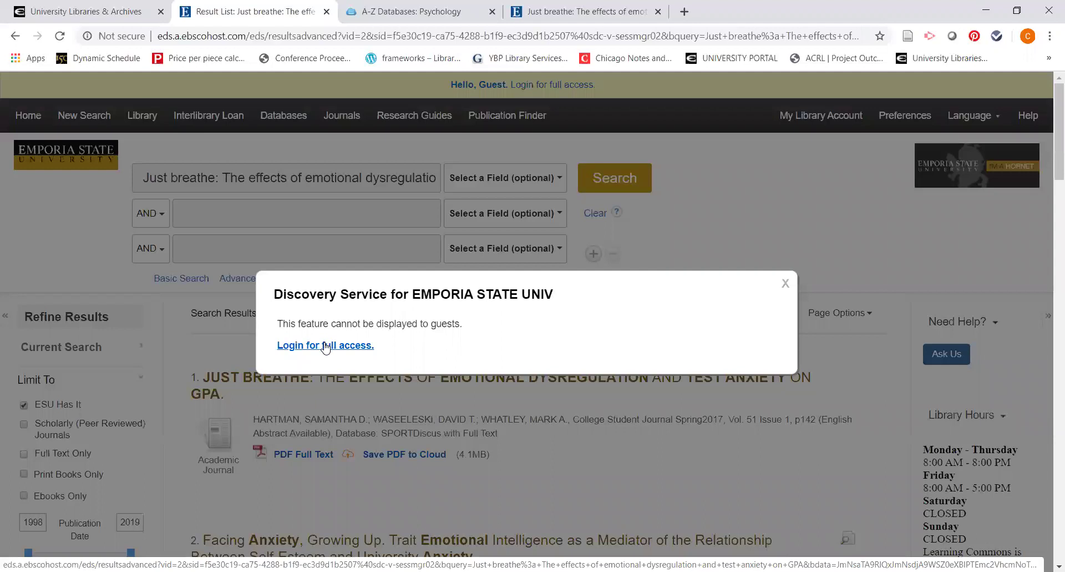
left_click(330, 348)
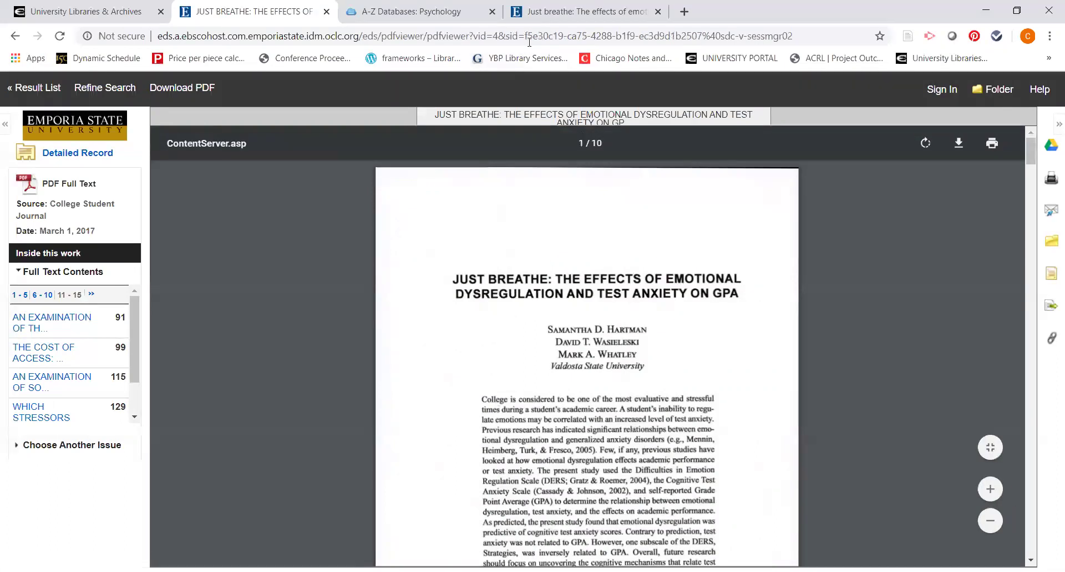
left_click(540, 19)
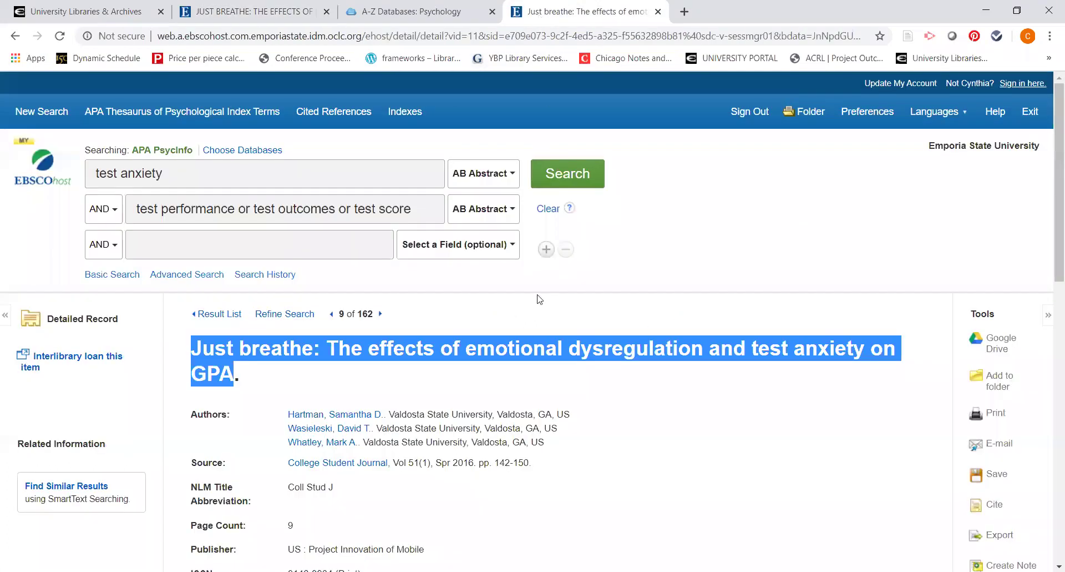
Step: Leave the 'Just breathe' record for the result list and scroll back up to result 8
left_click(554, 397)
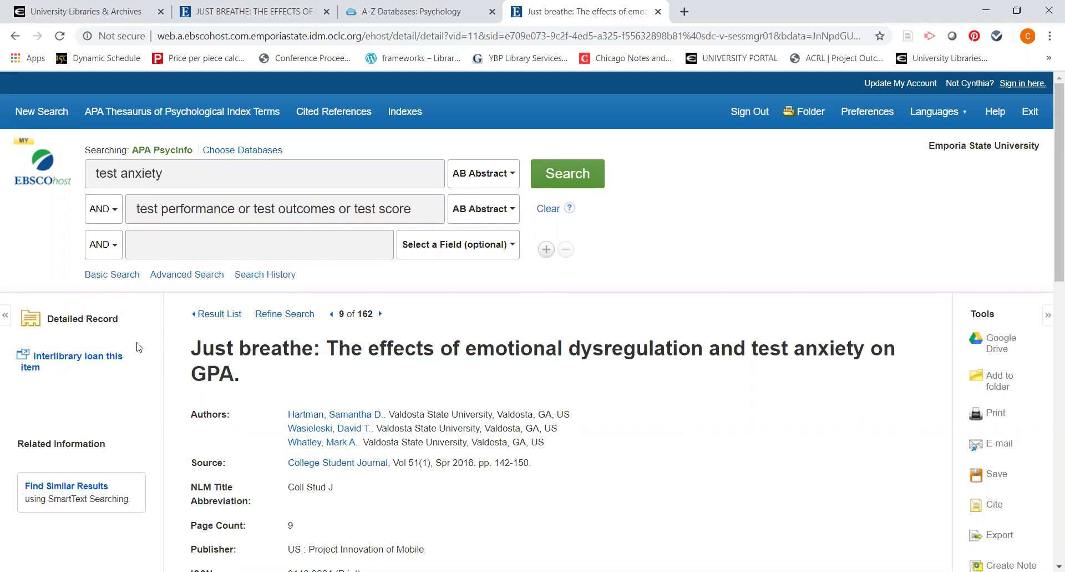
left_click(217, 314)
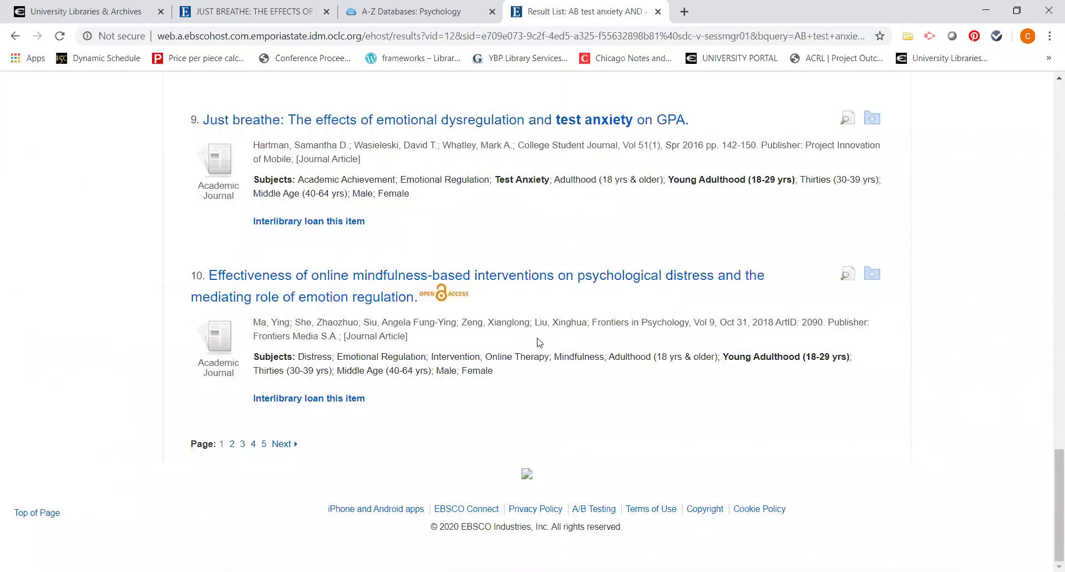
scroll(538, 341, "up", 1)
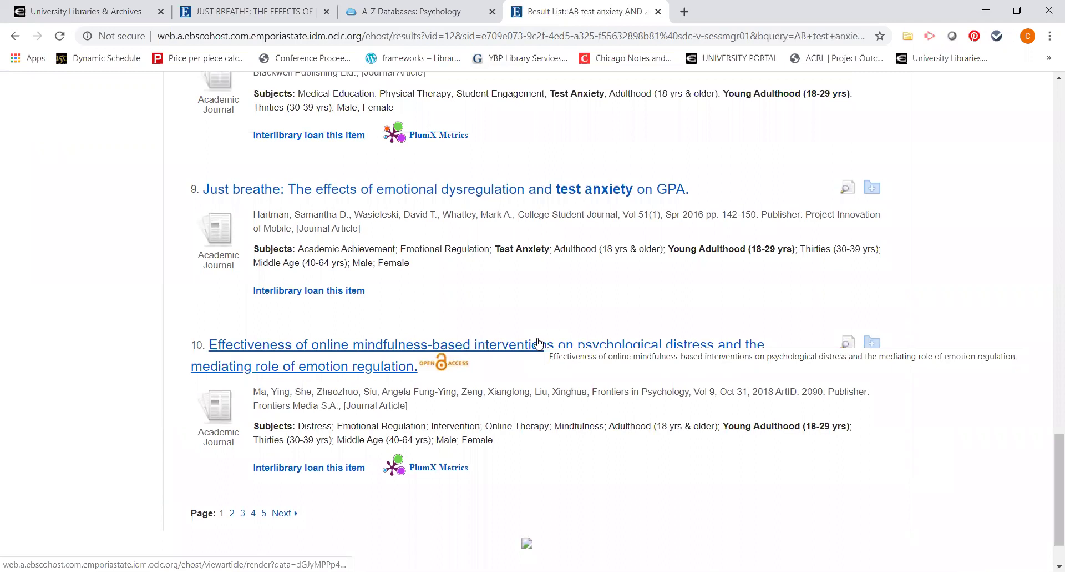
scroll(538, 343, "up", 1)
scroll(538, 343, "up", 2)
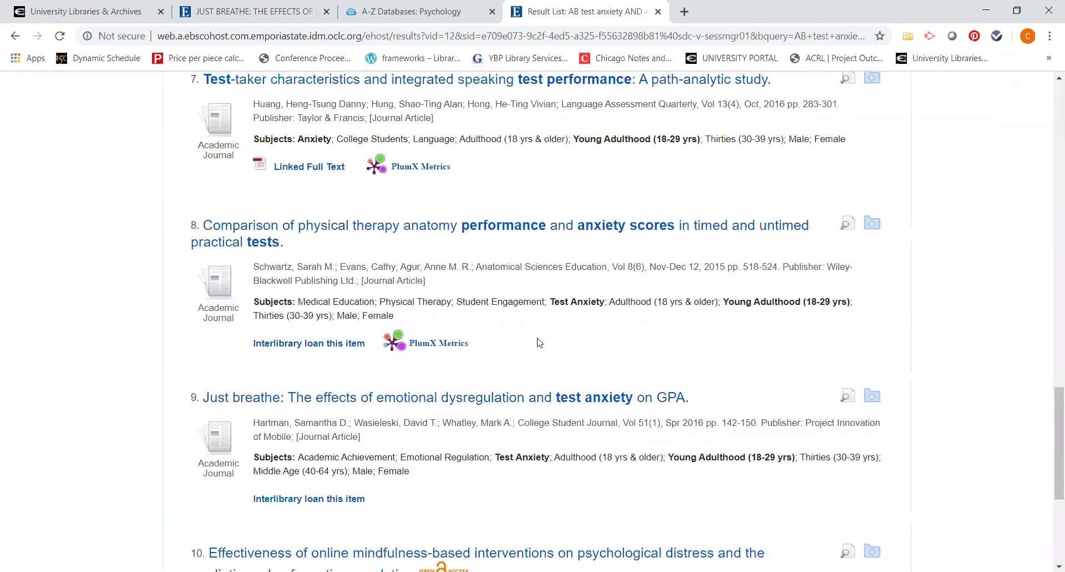
scroll(538, 342, "up", 1)
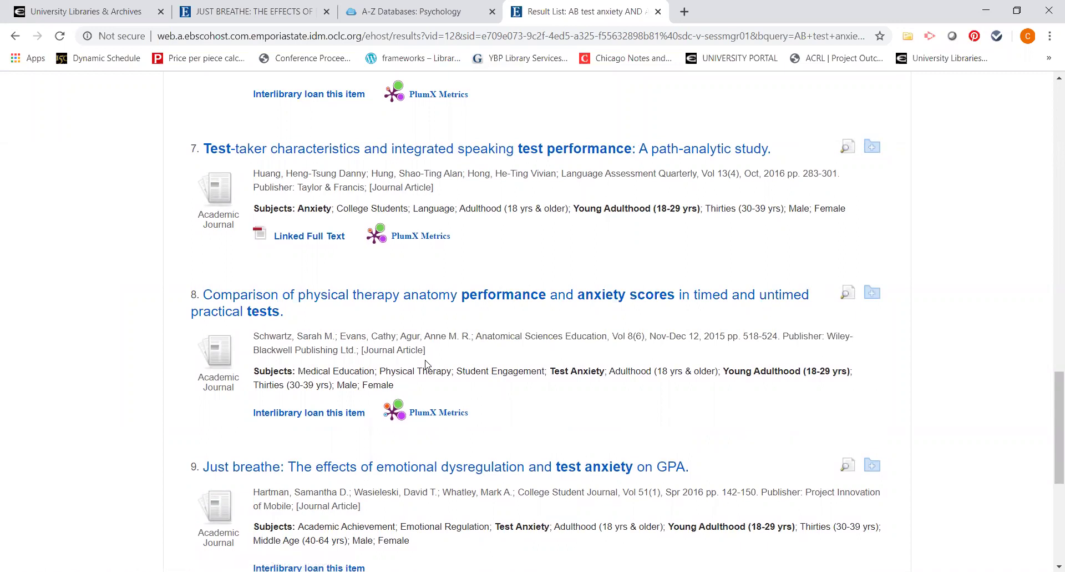
Step: Request result 8, the 2015 physical therapy anatomy anxiety article, through ILLiad and review the prefilled form
left_click(313, 413)
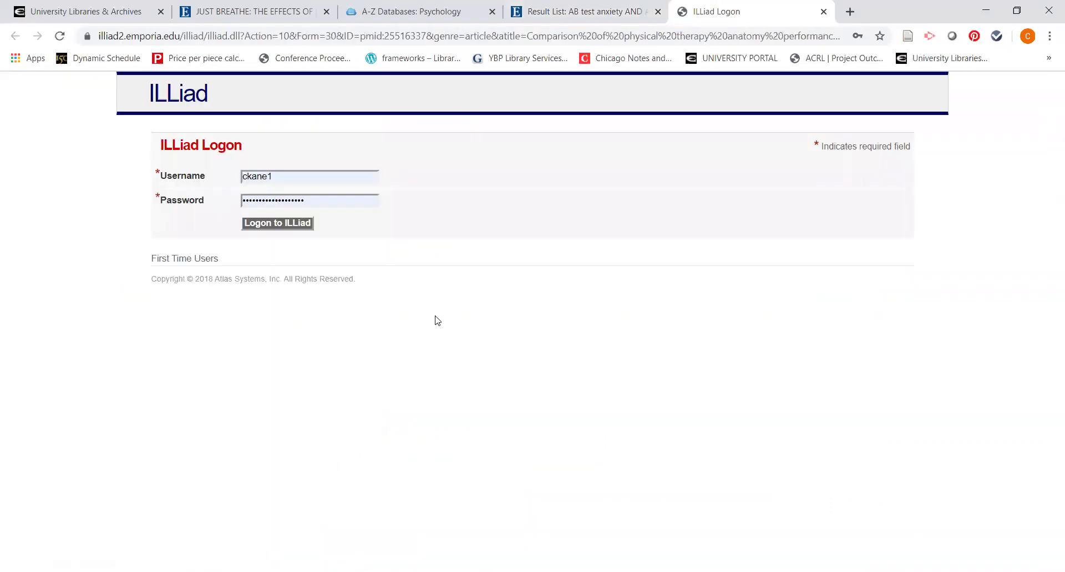
left_click(309, 225)
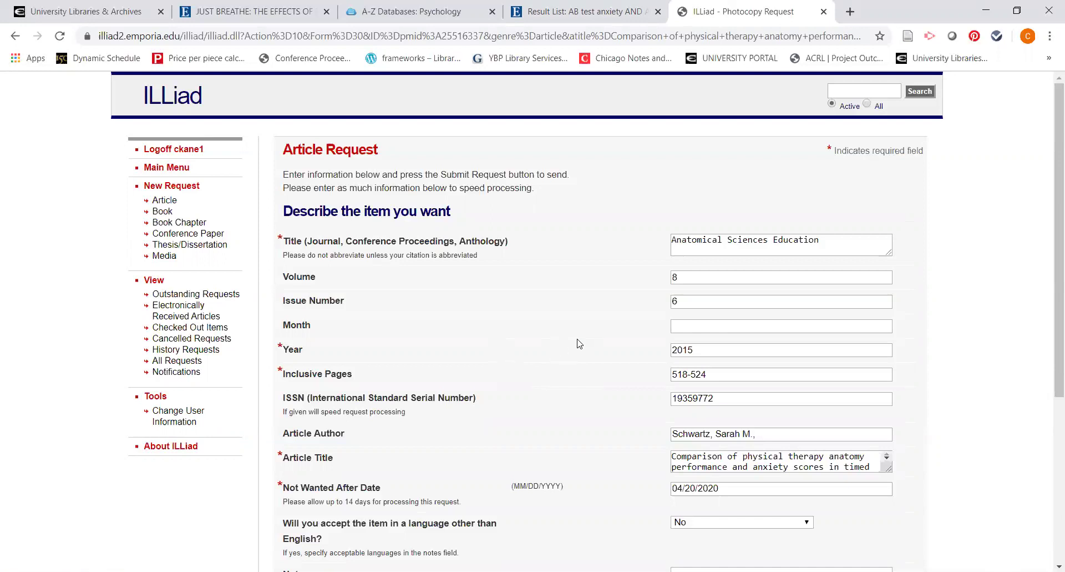
scroll(579, 342, "down", 1)
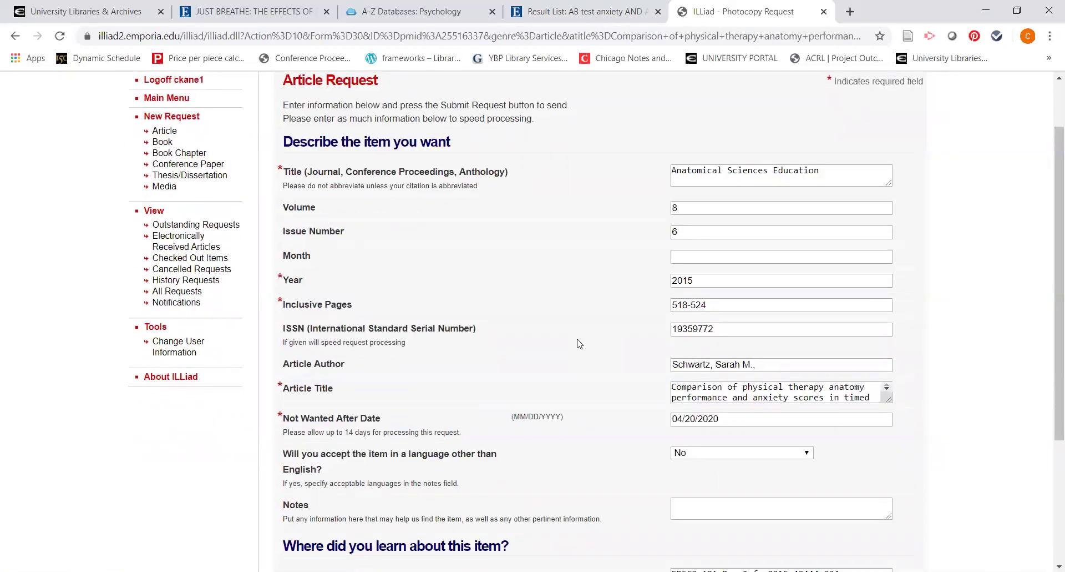
scroll(579, 343, "down", 1)
scroll(578, 343, "down", 1)
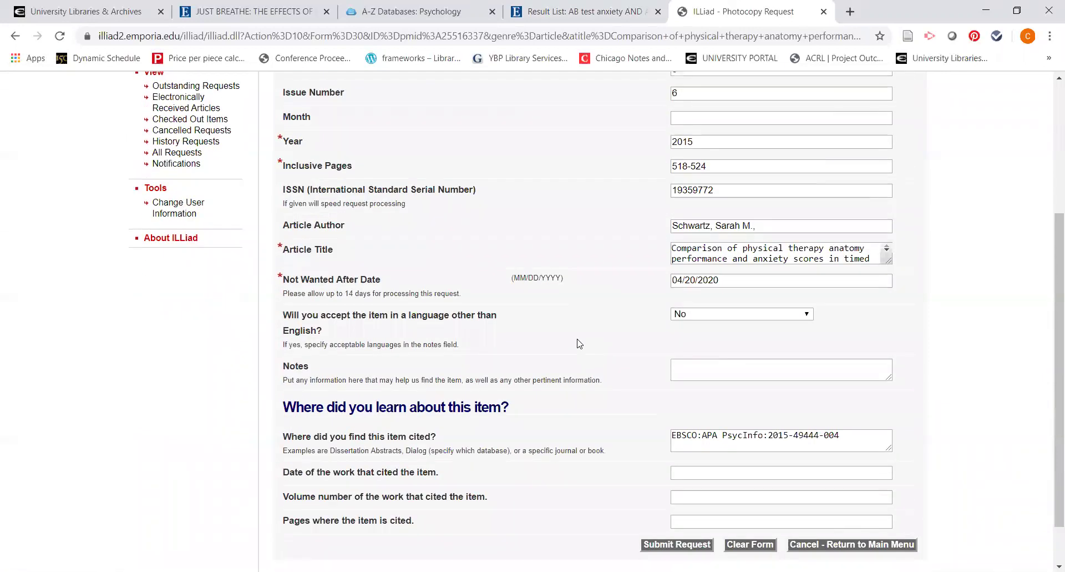
scroll(578, 343, "down", 1)
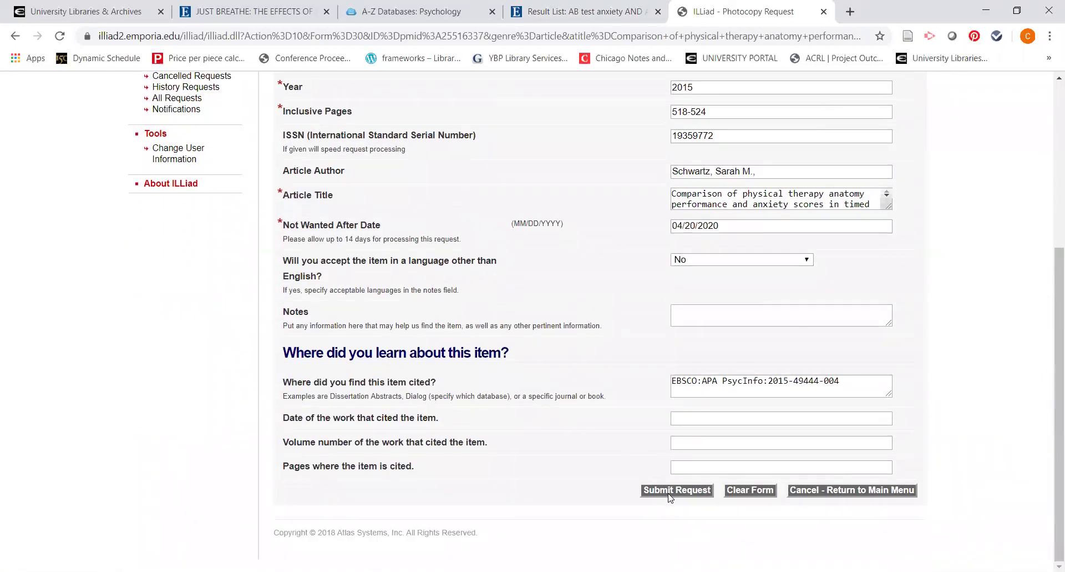
scroll(552, 427, "up", 3)
scroll(553, 427, "up", 1)
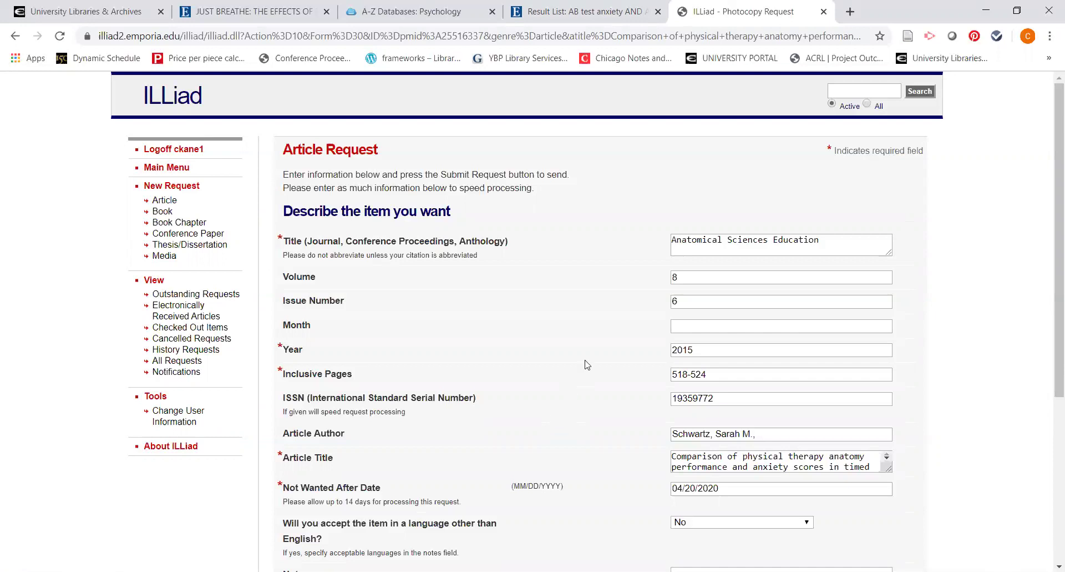
Step: Go back to the EBSCO results tab and scroll to the top of the 162 results
left_click(595, 22)
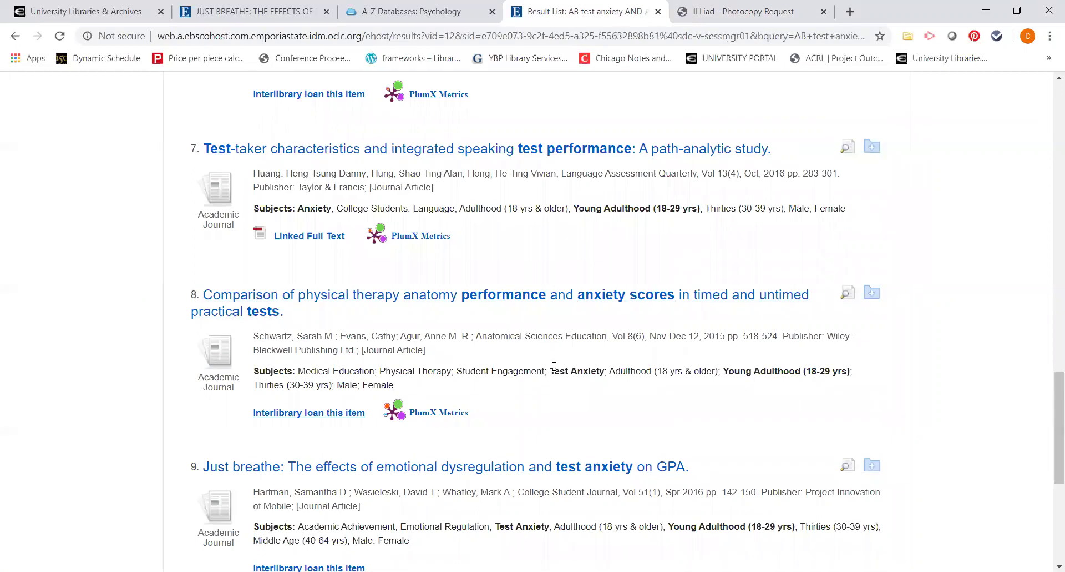
scroll(554, 366, "up", 7)
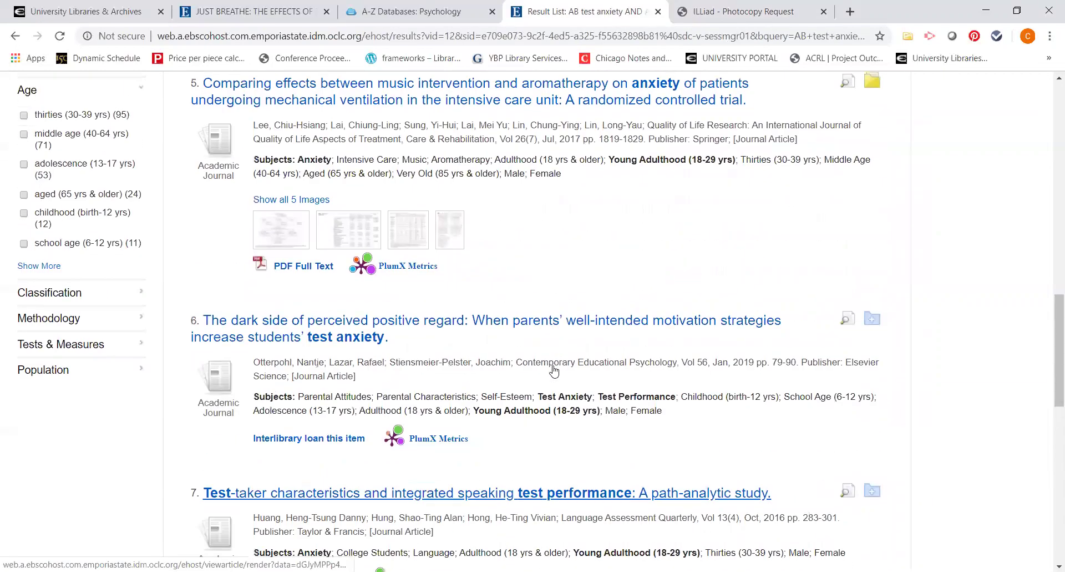
scroll(554, 366, "up", 15)
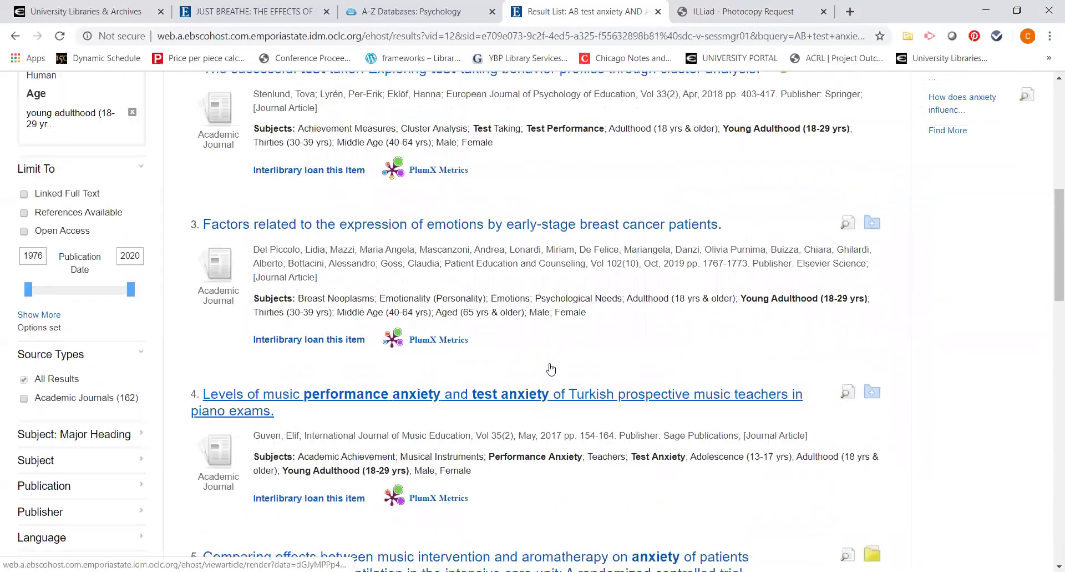
scroll(551, 368, "up", 5)
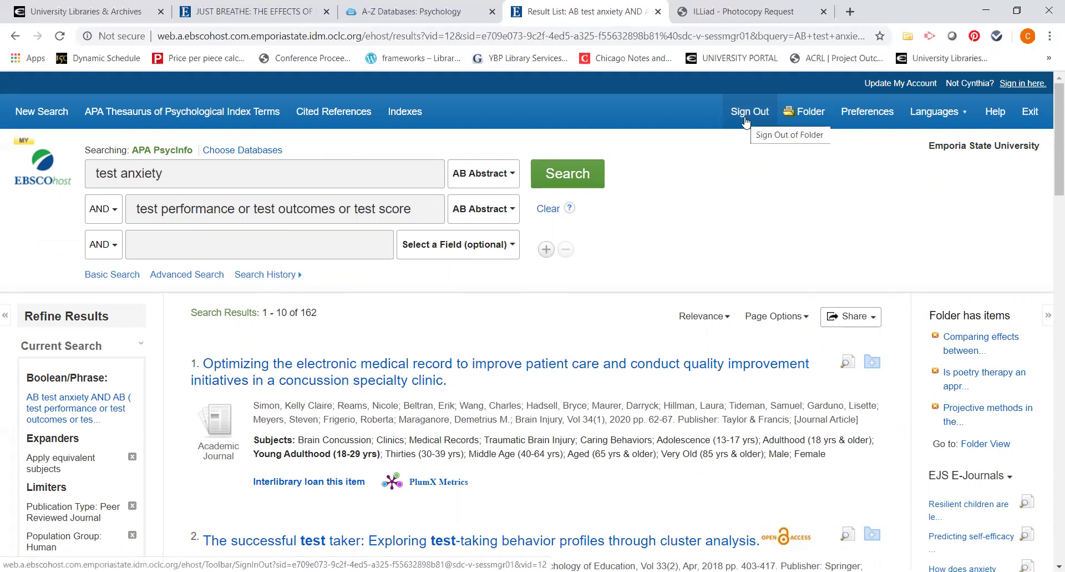
Step: Open Search History/Alerts to show S2 (162 results) and S1 (1,045 results)
left_click(271, 276)
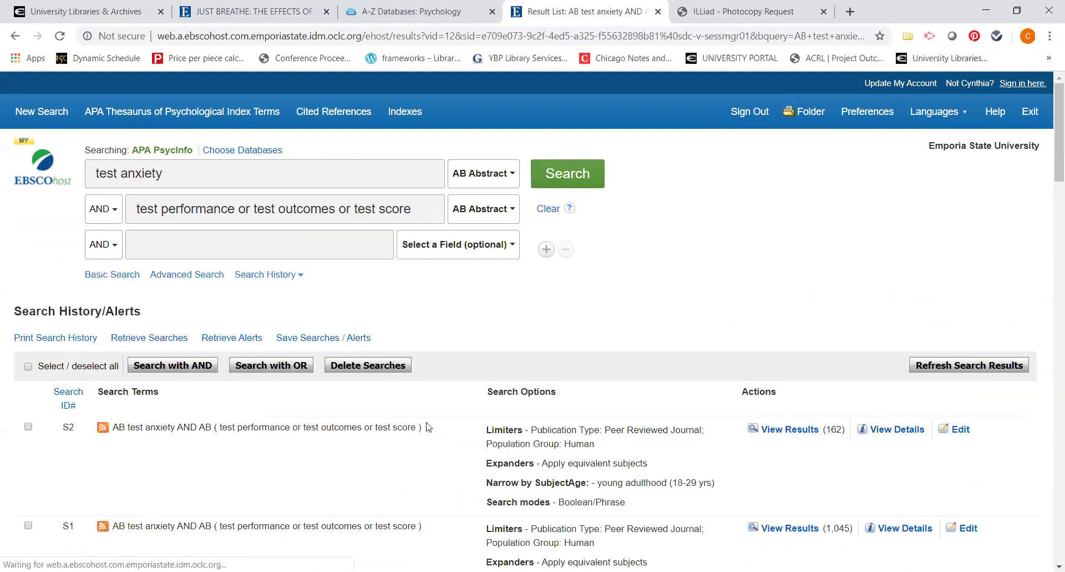
scroll(429, 427, "down", 1)
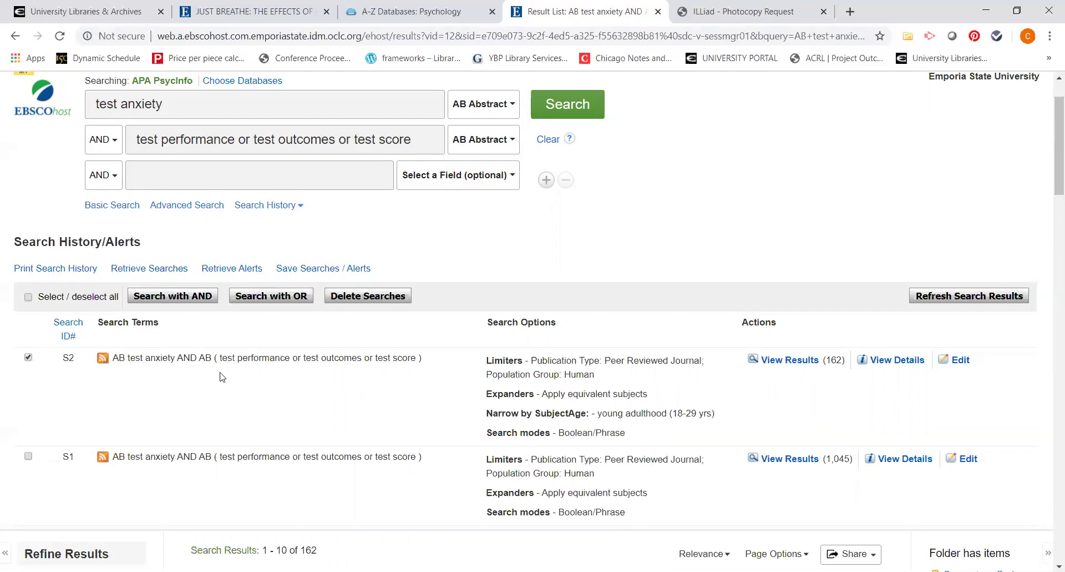
Step: Save search S2 permanently under the name 'Test Anixxiety' and continue past the confirmation
left_click(311, 268)
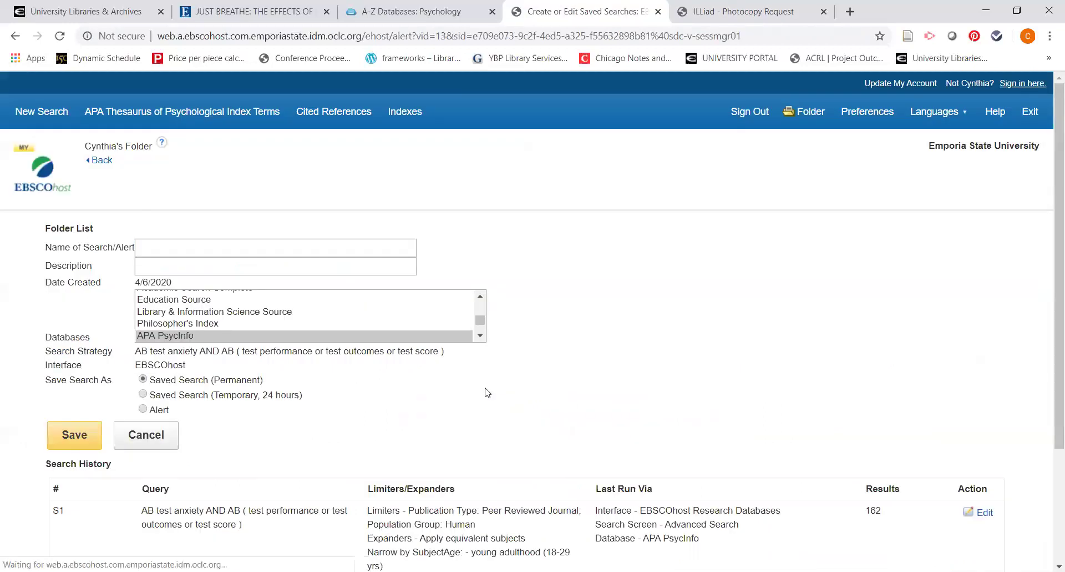
left_click(240, 248)
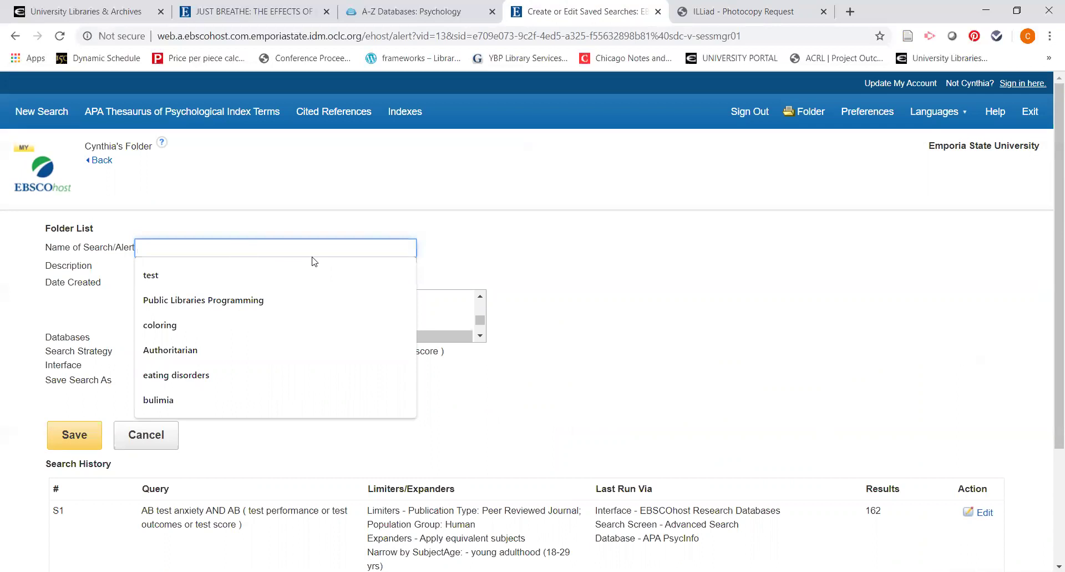
type("Test ")
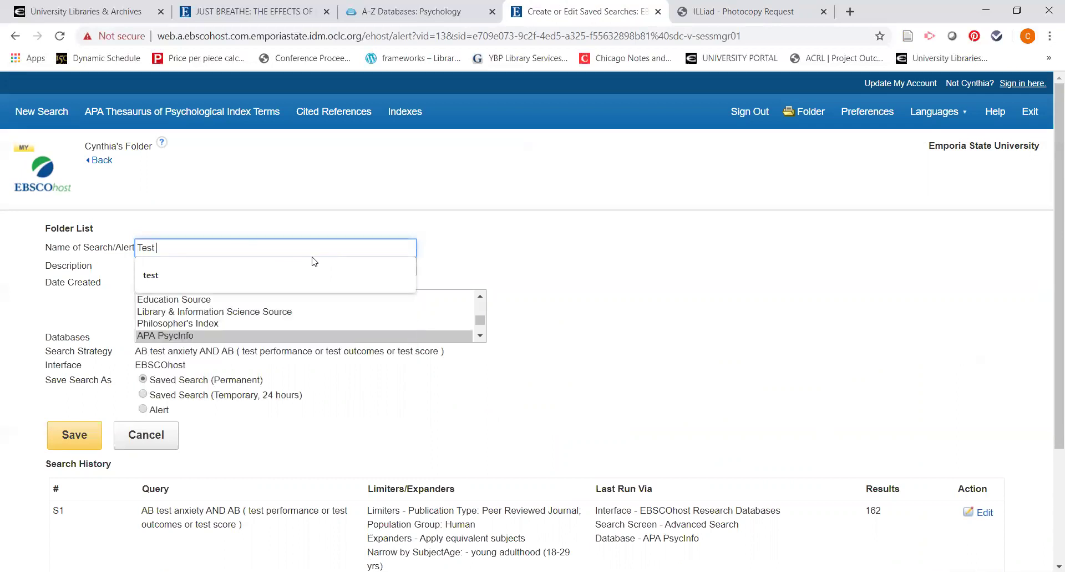
type("Anix")
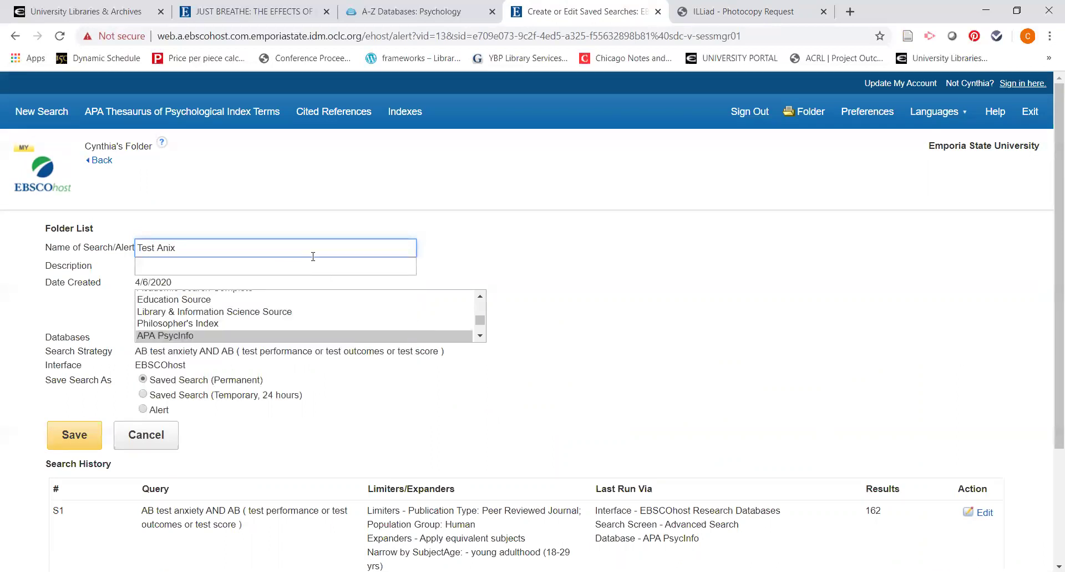
key("BackSpace")
key("BackSpace")
type("xiety")
left_click(583, 328)
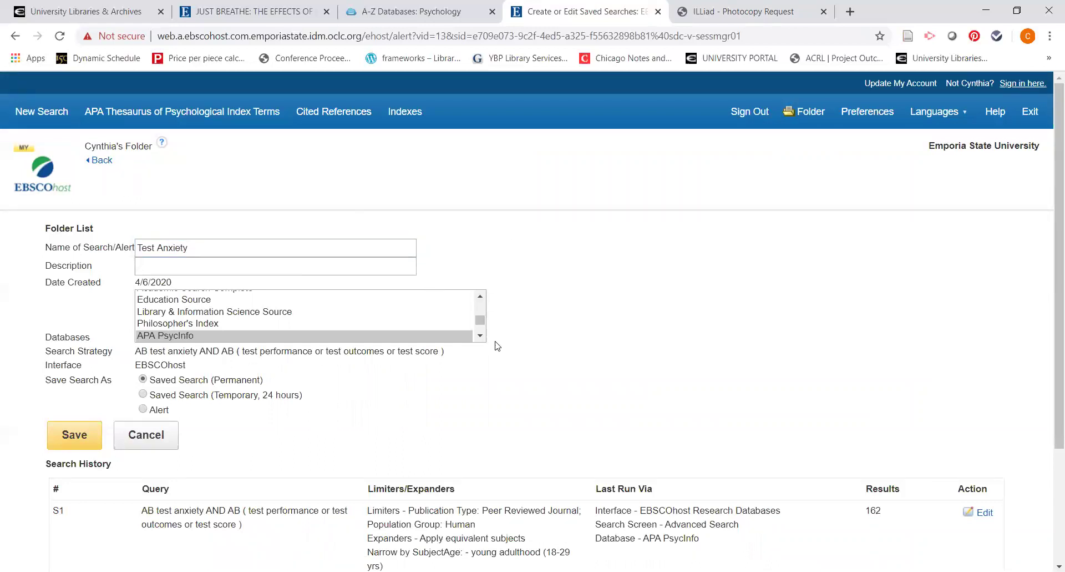
left_click(75, 434)
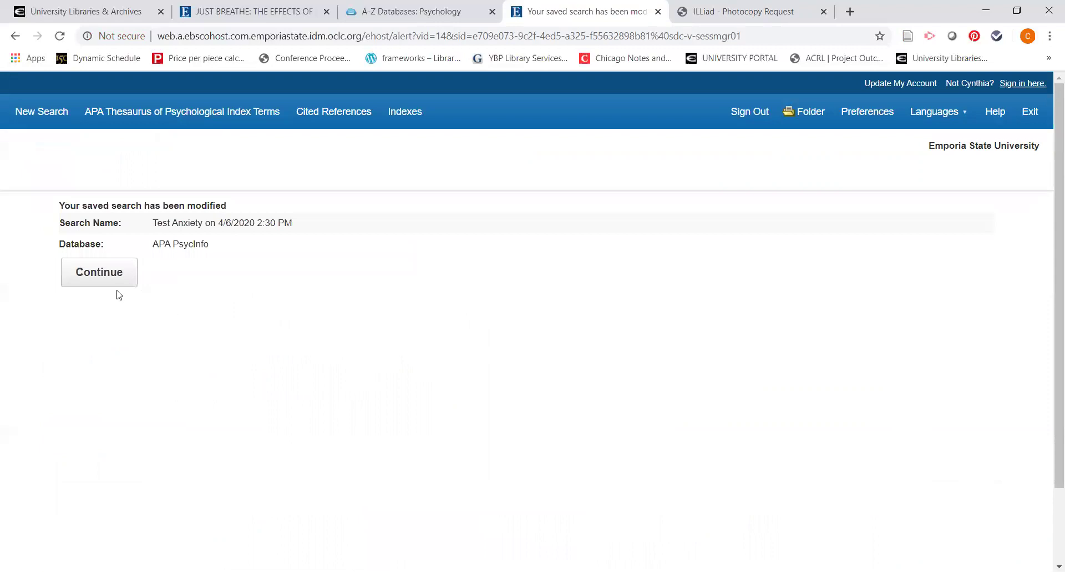
left_click(118, 282)
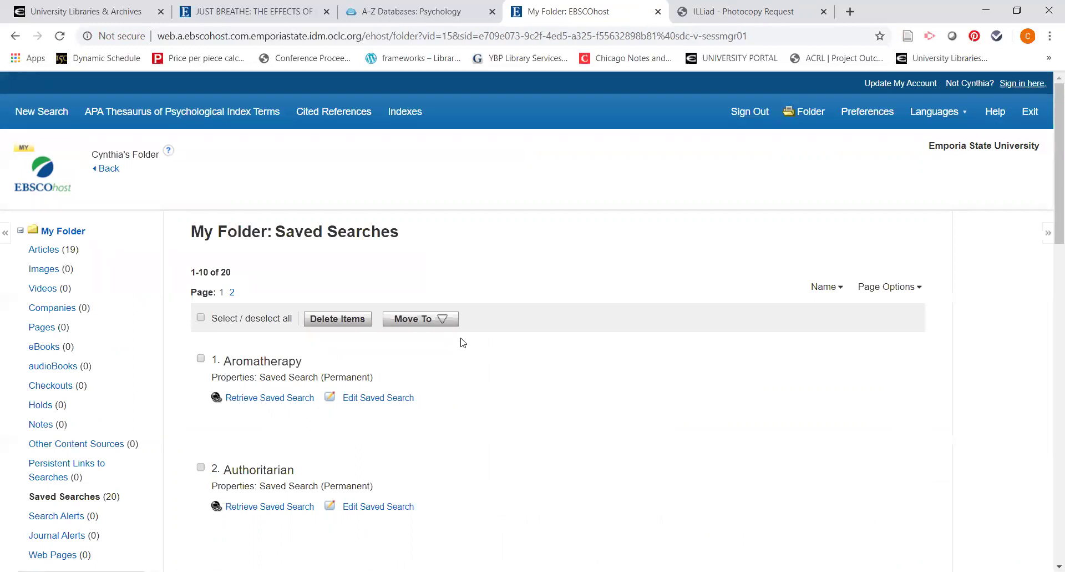
Step: Retrieve the saved Aromatherapy search and rerun it as S3, returning 39 results
left_click(201, 359)
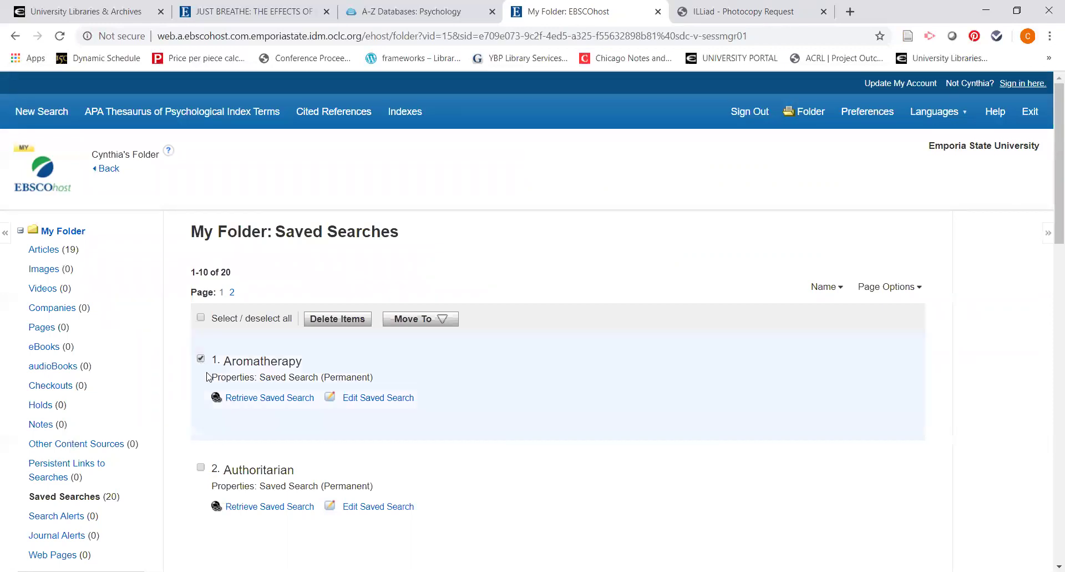
left_click(264, 398)
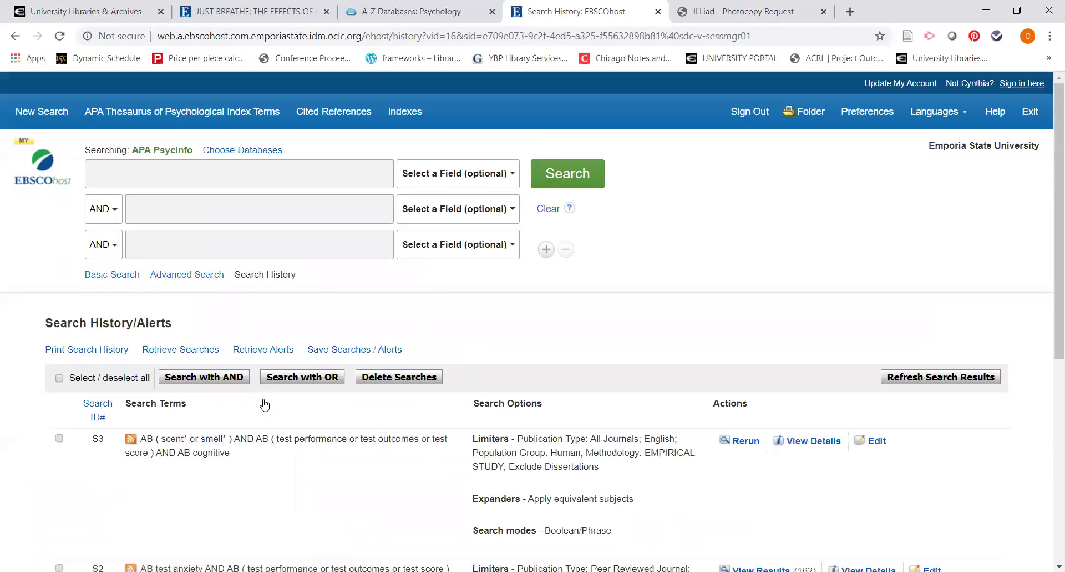
left_click(740, 447)
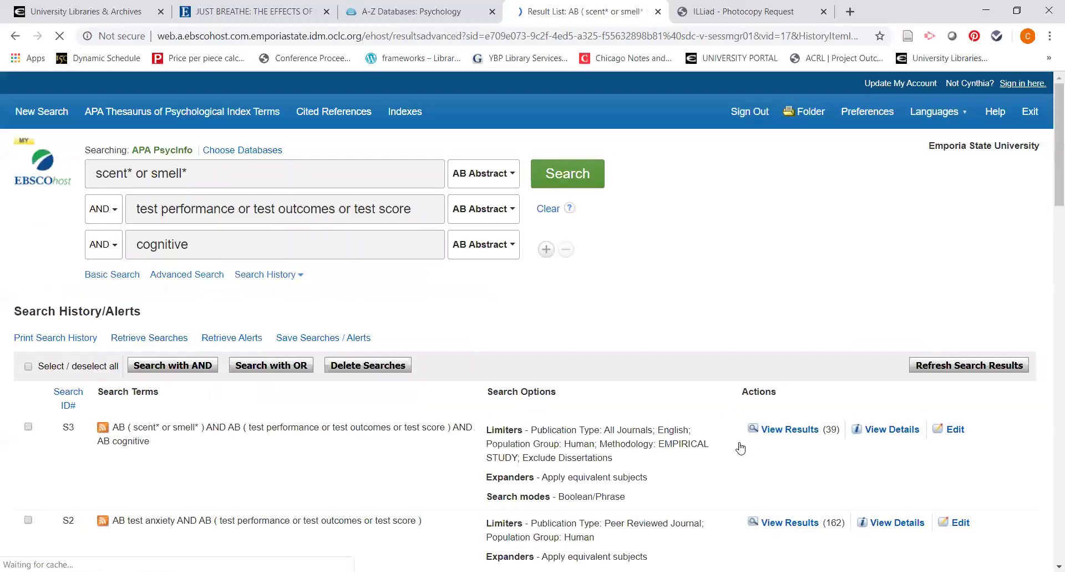
scroll(587, 400, "up", 9)
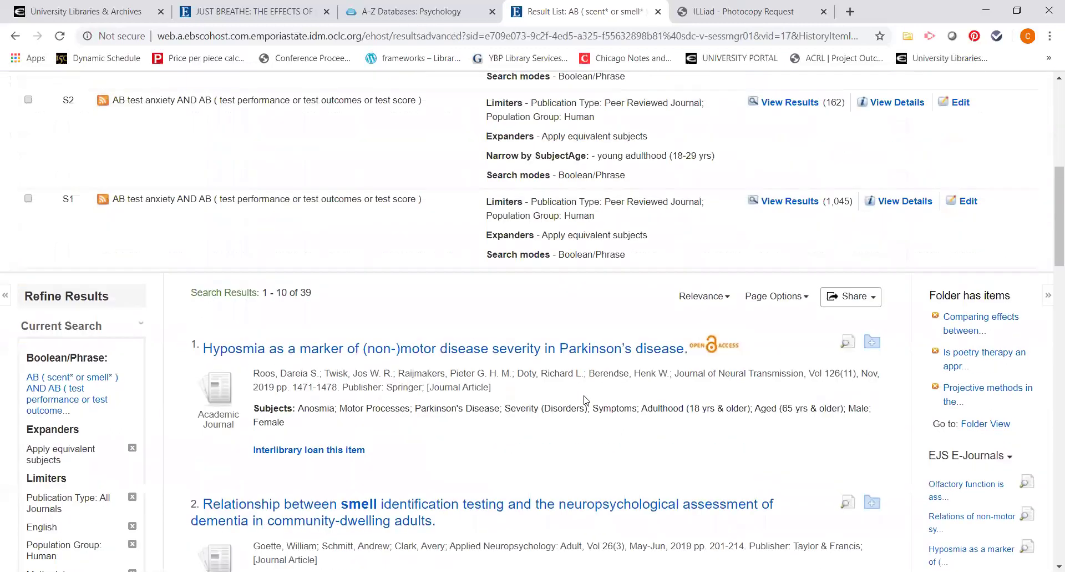
scroll(585, 399, "up", 3)
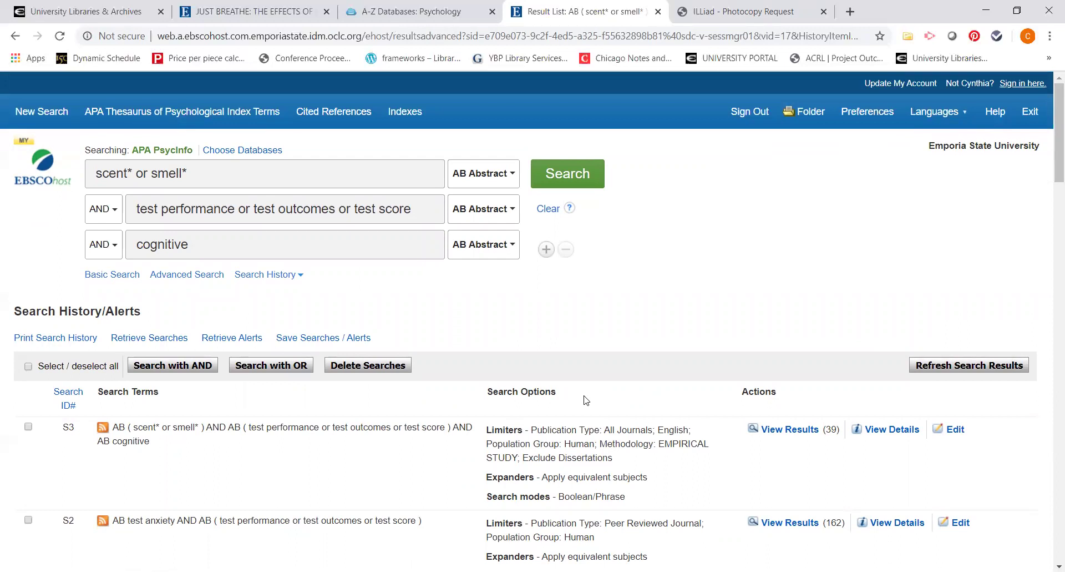
scroll(587, 399, "down", 11)
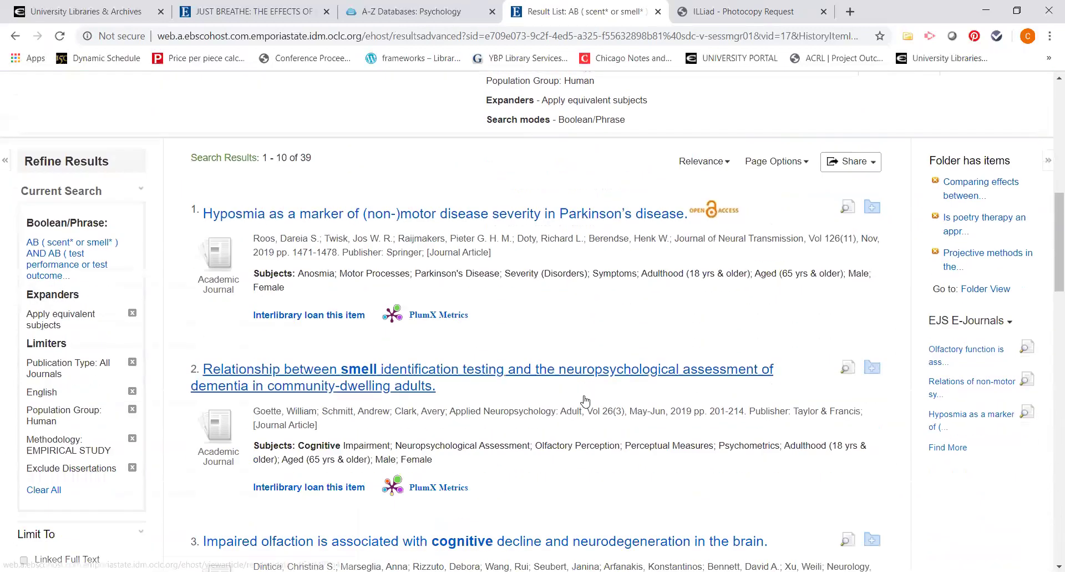
scroll(586, 398, "down", 3)
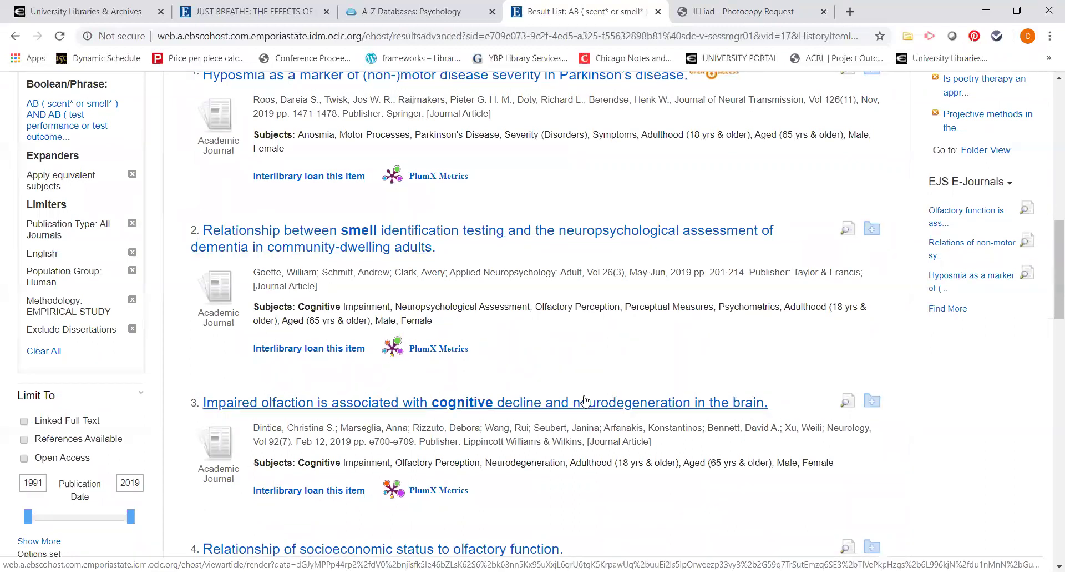
scroll(586, 399, "up", 13)
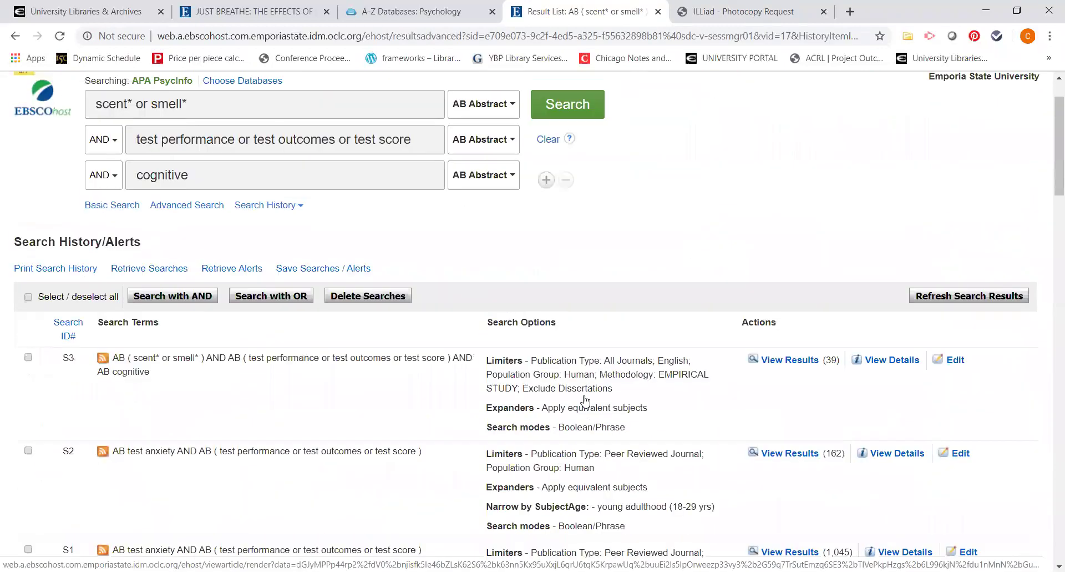
scroll(585, 399, "up", 1)
left_click(808, 113)
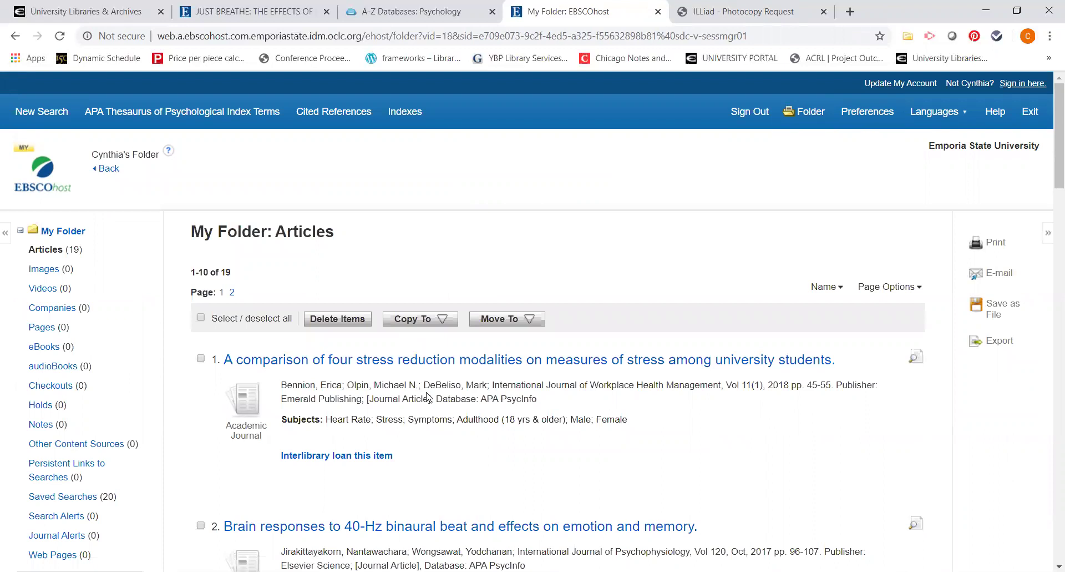
Step: Scroll through My Folder's 19 saved articles, headed by the stress reduction modalities study
scroll(452, 394, "down", 1)
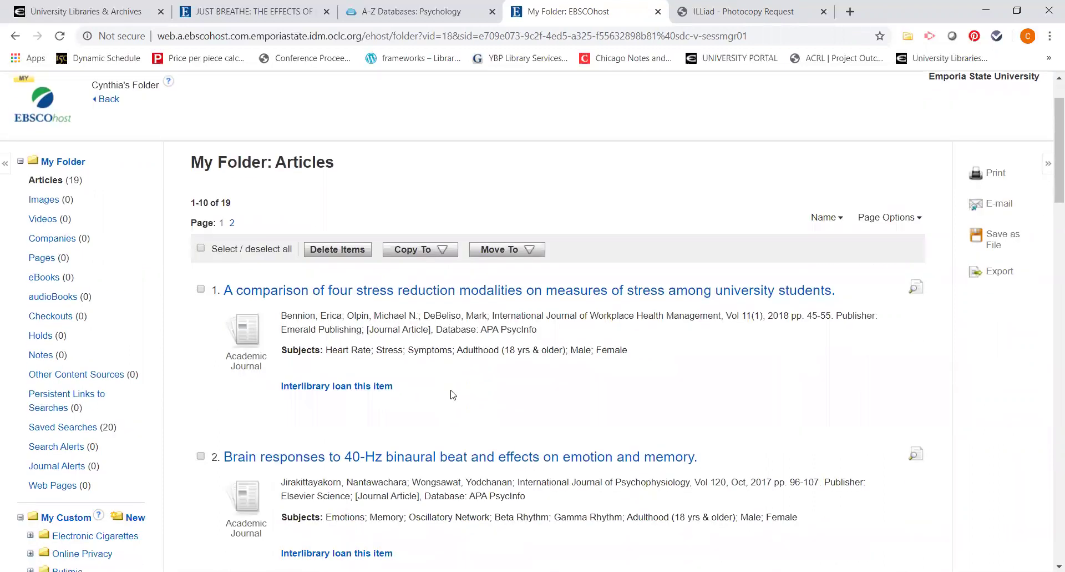
scroll(452, 394, "down", 1)
scroll(452, 394, "up", 2)
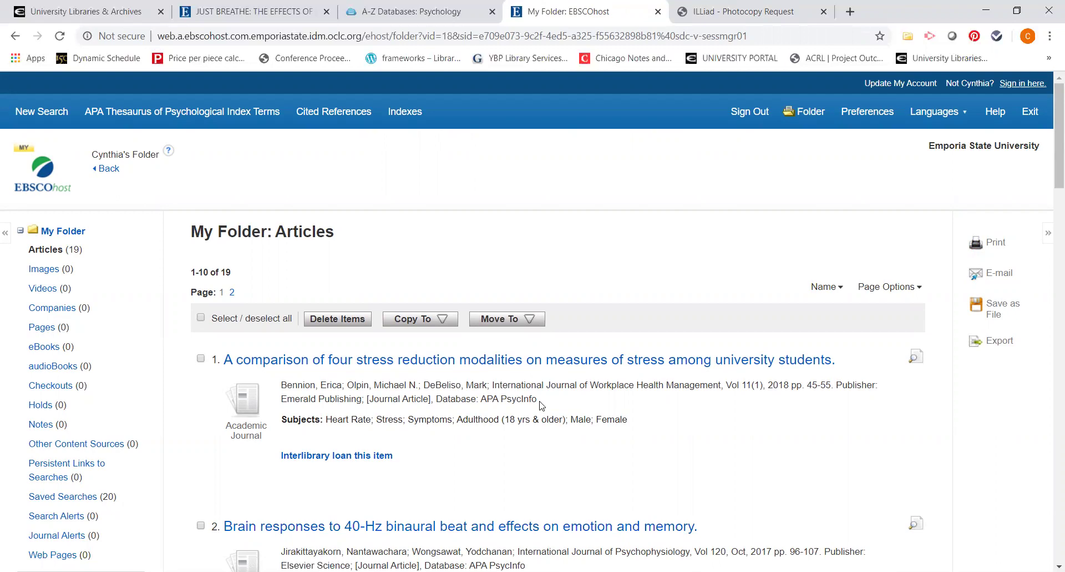
scroll(522, 398, "down", 1)
scroll(521, 396, "down", 8)
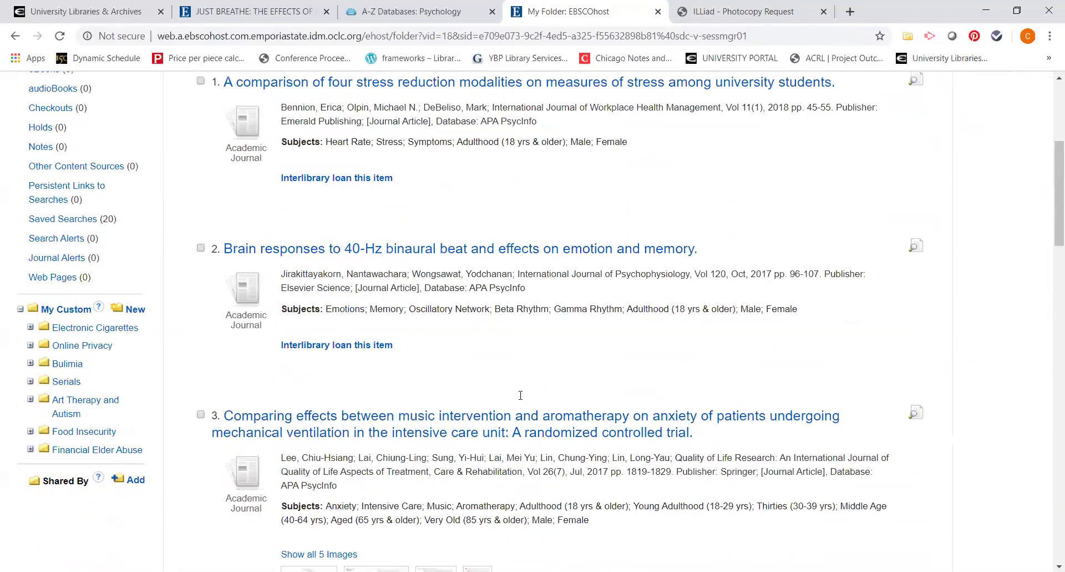
scroll(520, 398, "down", 5)
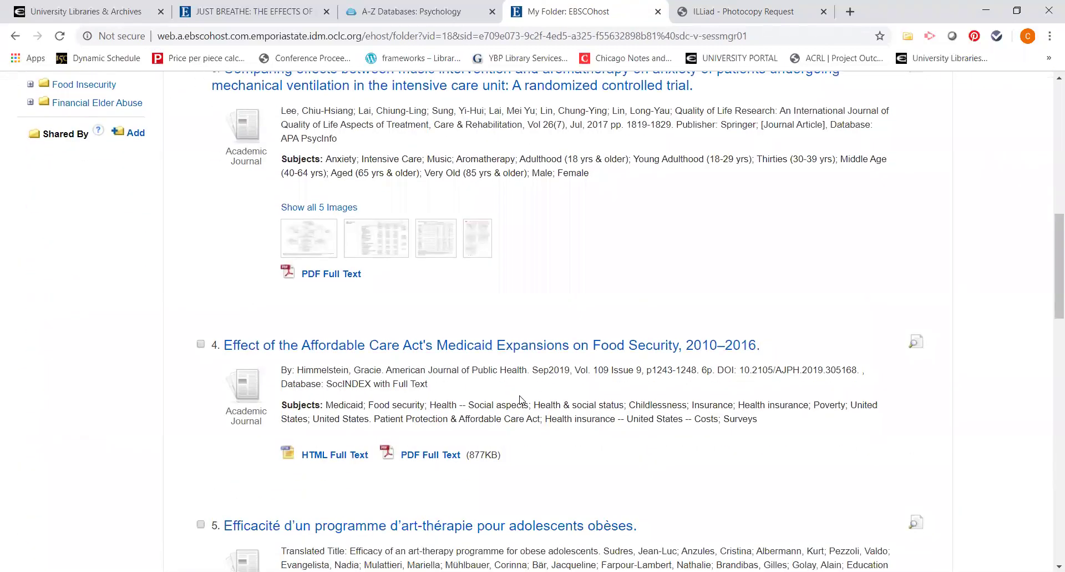
scroll(520, 398, "up", 10)
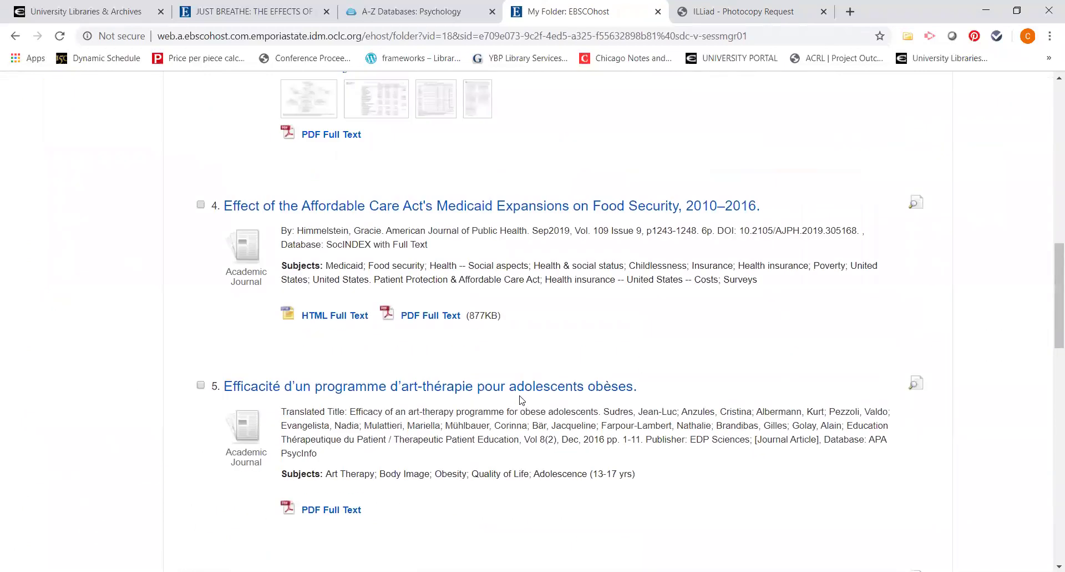
scroll(520, 398, "up", 3)
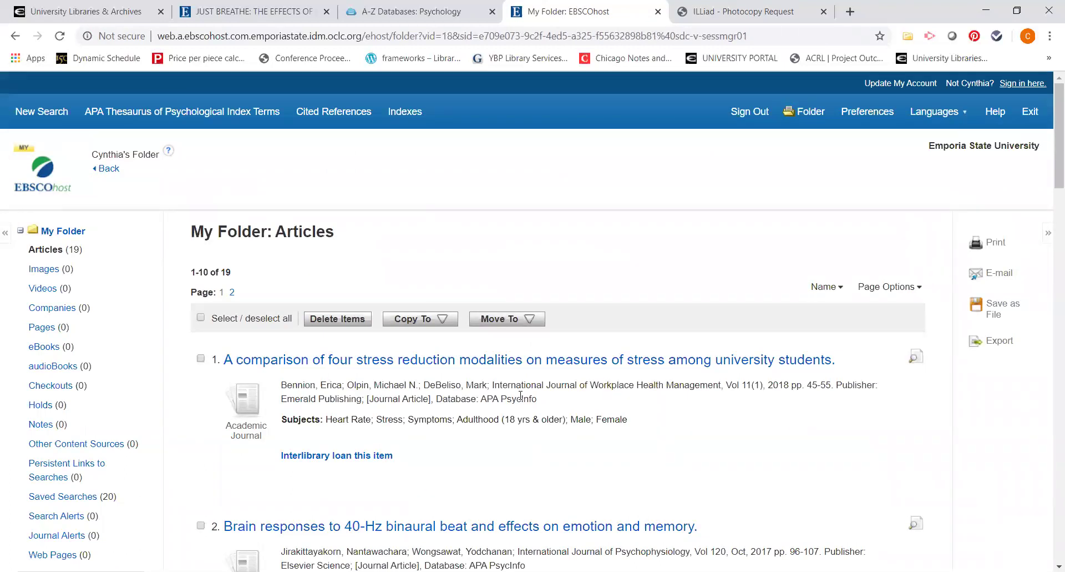
Step: Reset EBSCOhost to a new Basic Search, then return to the LibGuides Psychology A-Z list showing PsycINFO
left_click(56, 113)
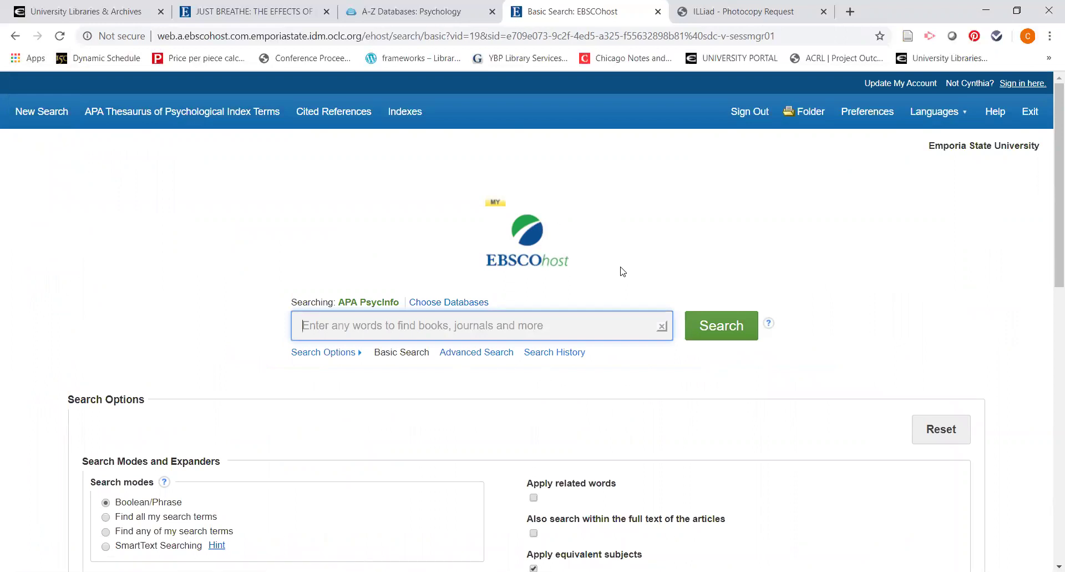
left_click(398, 13)
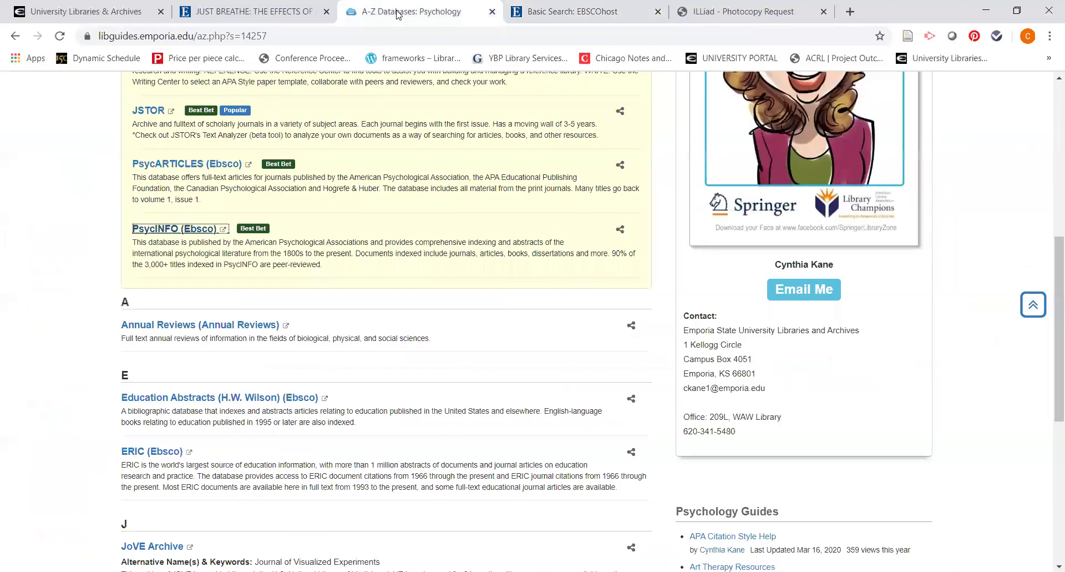
left_click(1043, 303)
scroll(705, 388, "down", 3)
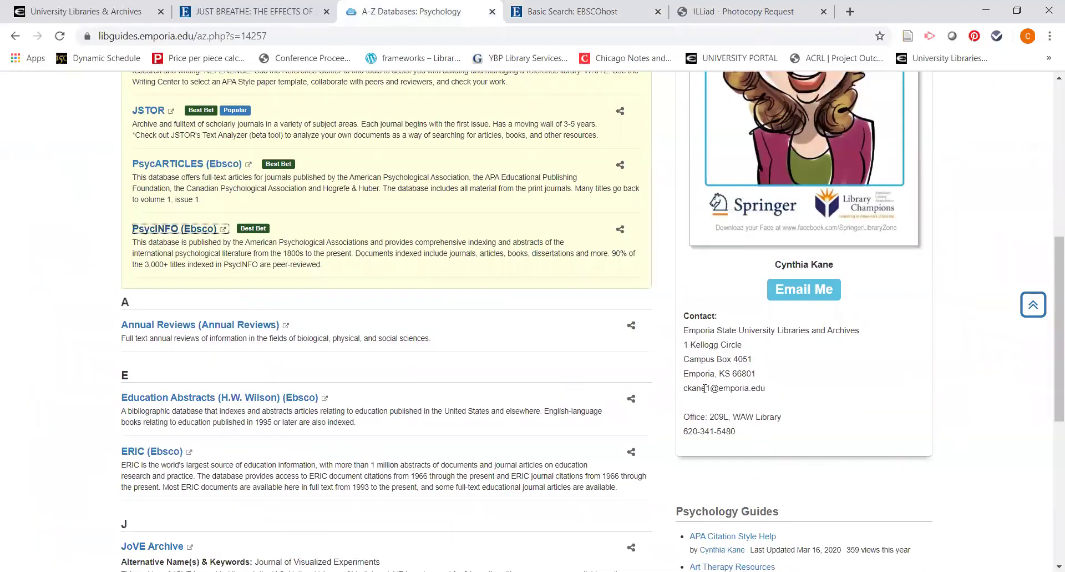